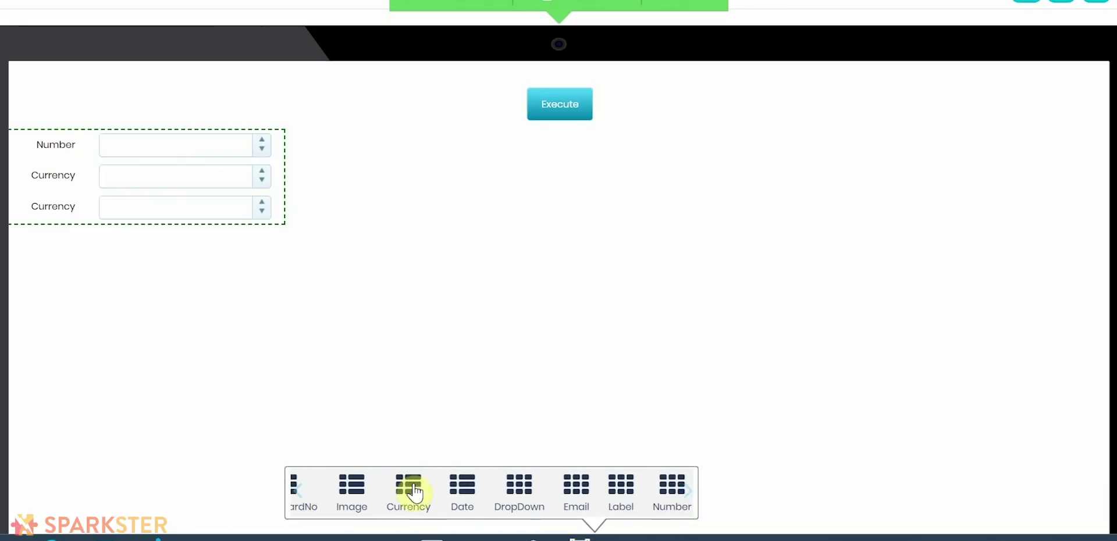
Step: Set the desk photo as the screen background and restyle the form's labels
click(433, 491)
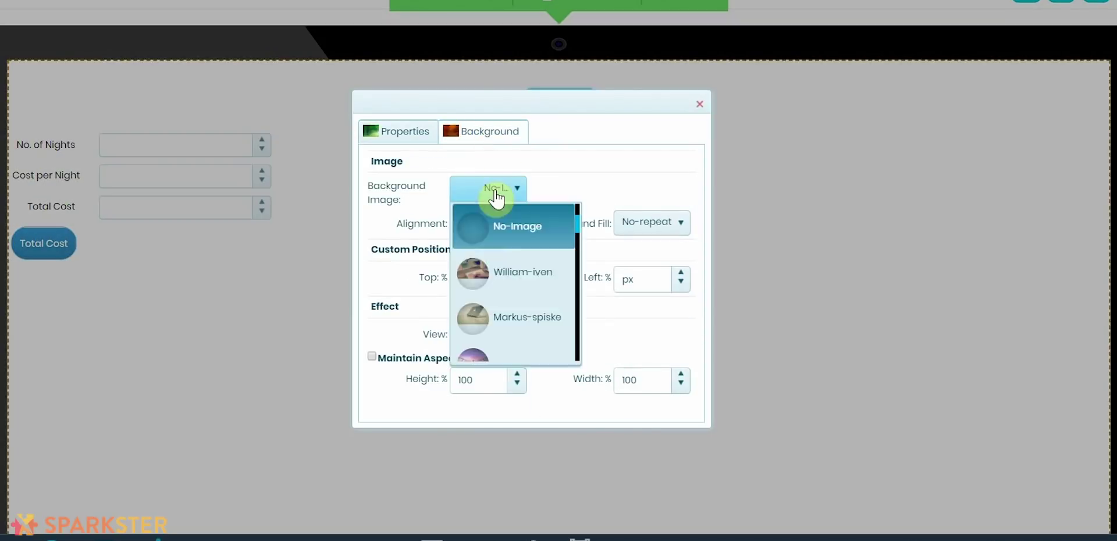
click(511, 269)
click(700, 105)
click(702, 482)
click(718, 356)
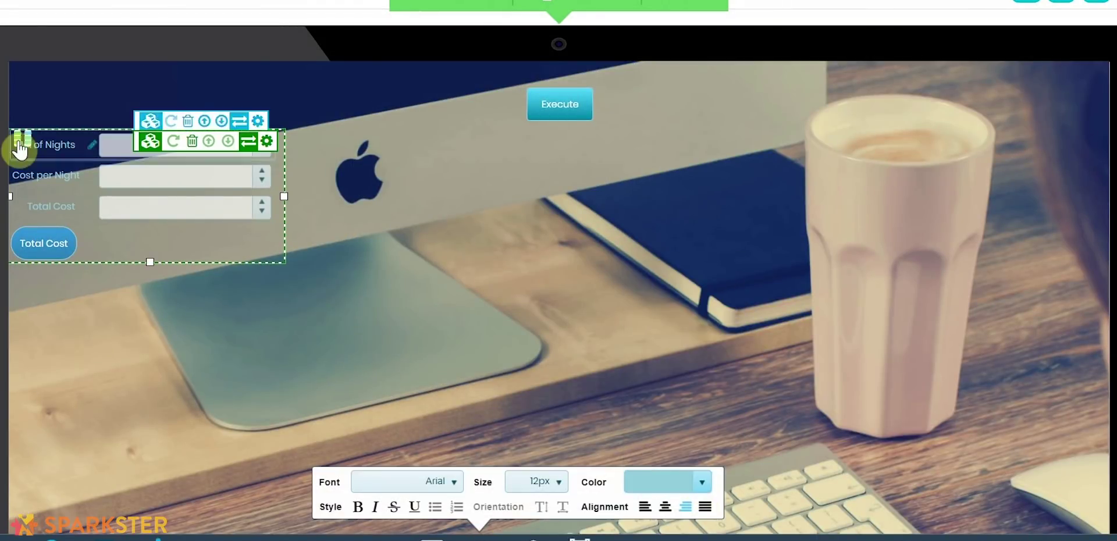
click(266, 141)
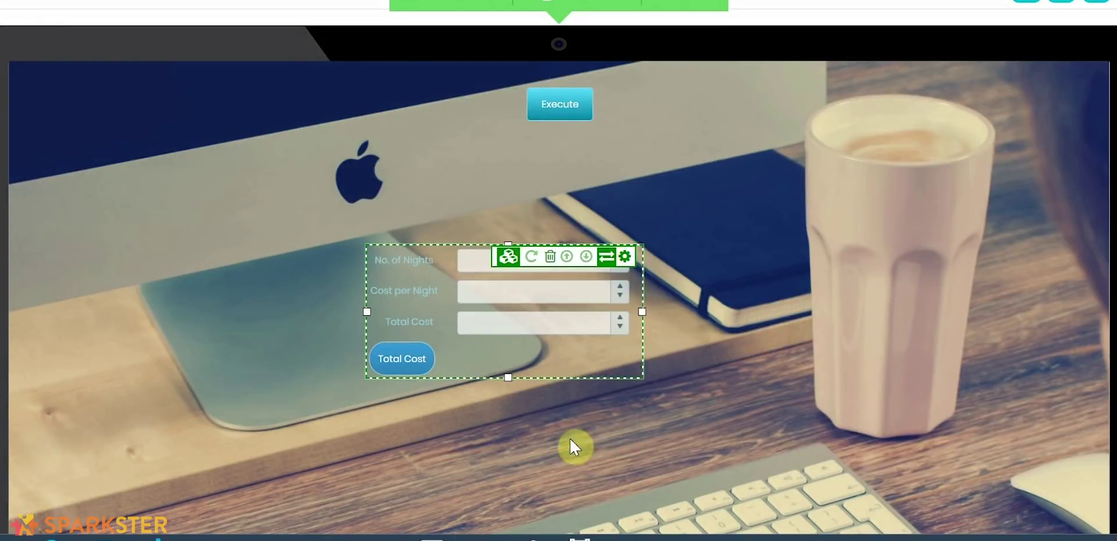
Step: In the blocks editor, put a Set Total Cost block using No. of Nights inside the button-click rule
click(569, 437)
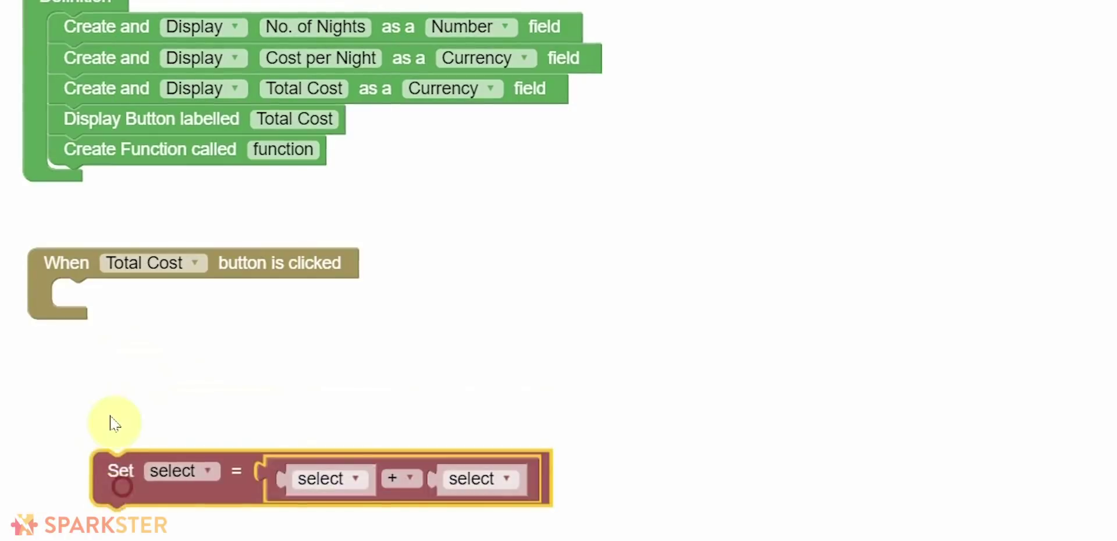
drag(116, 467, 79, 299)
click(134, 300)
click(155, 419)
click(295, 304)
click(326, 349)
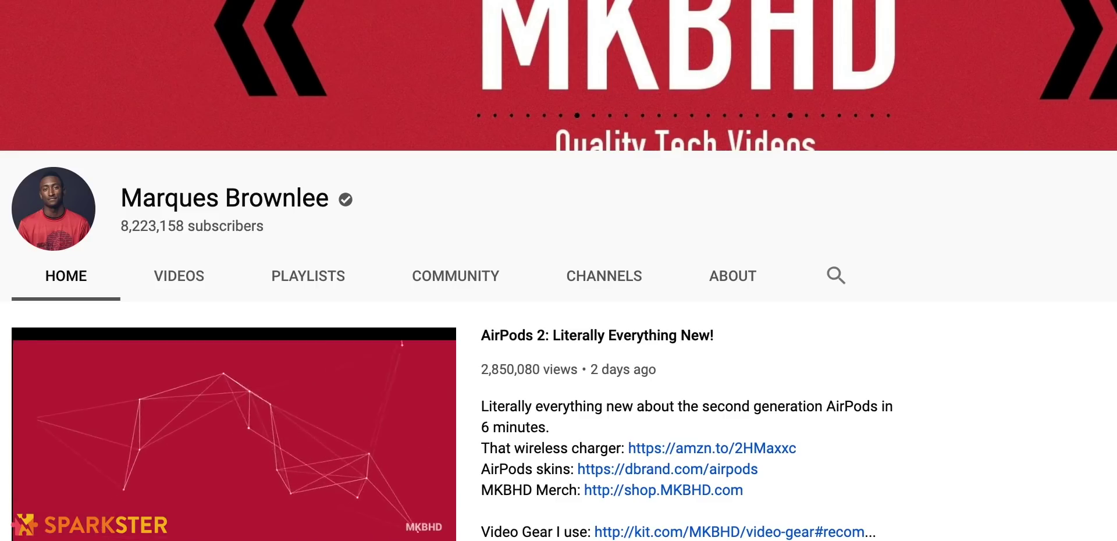
Step: Scroll through the tech-review channel's featured upload, AirPods 2: Literally Everything New!
scroll(559, 271, down, 3)
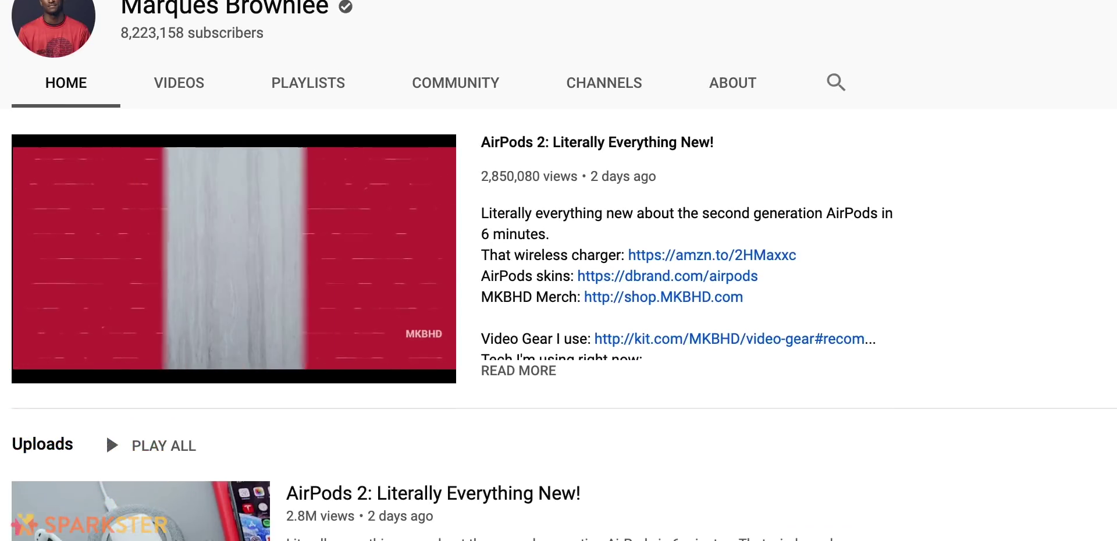
scroll(558, 270, down, 3)
scroll(558, 270, up, 3)
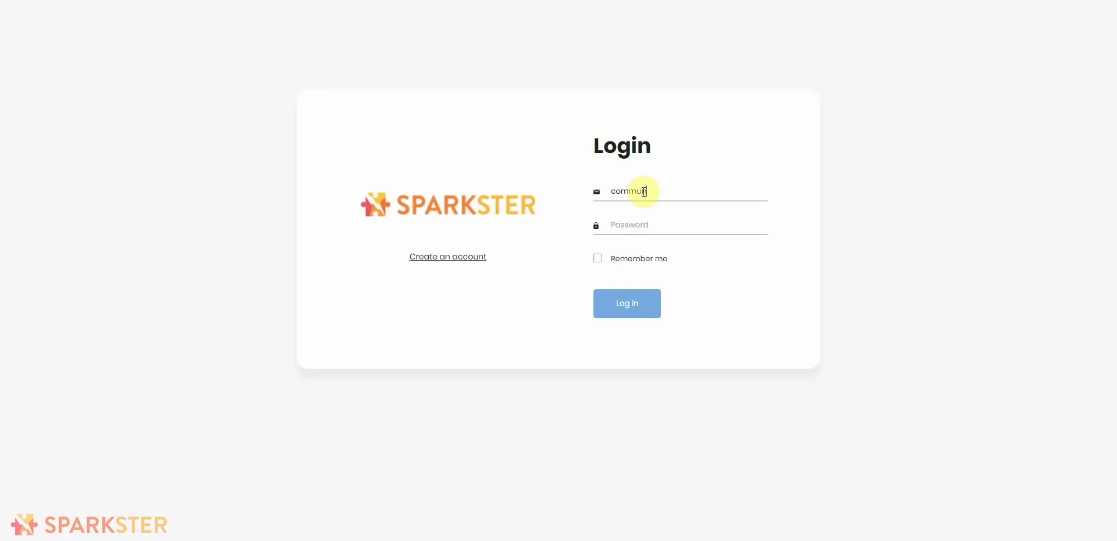
Step: Complete the e-mail, enter the account password, log in, and open the Maker Space builder
text(.me)
key(Tab)
text(•)
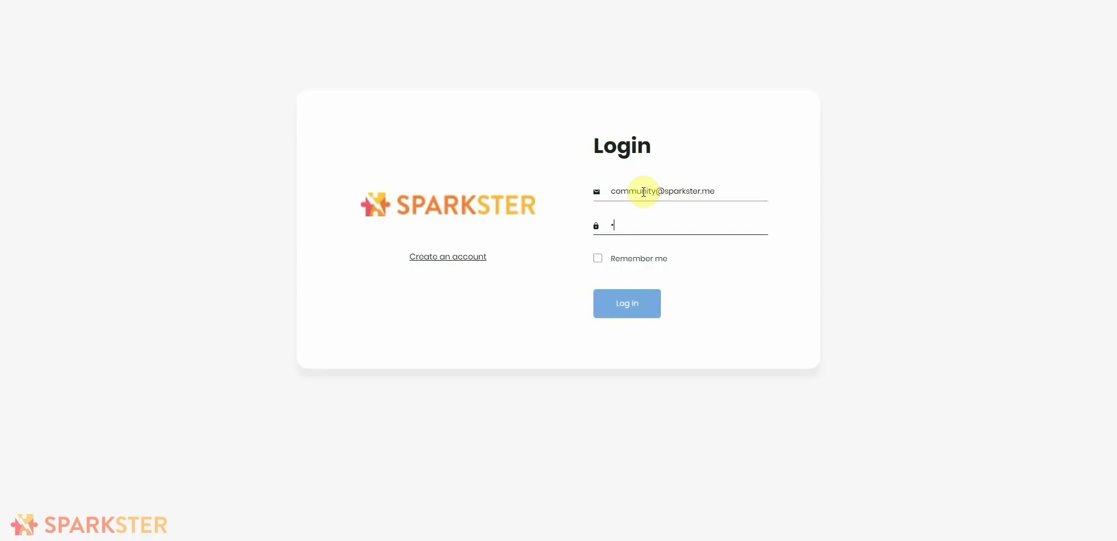
text(•••••••)
click(622, 305)
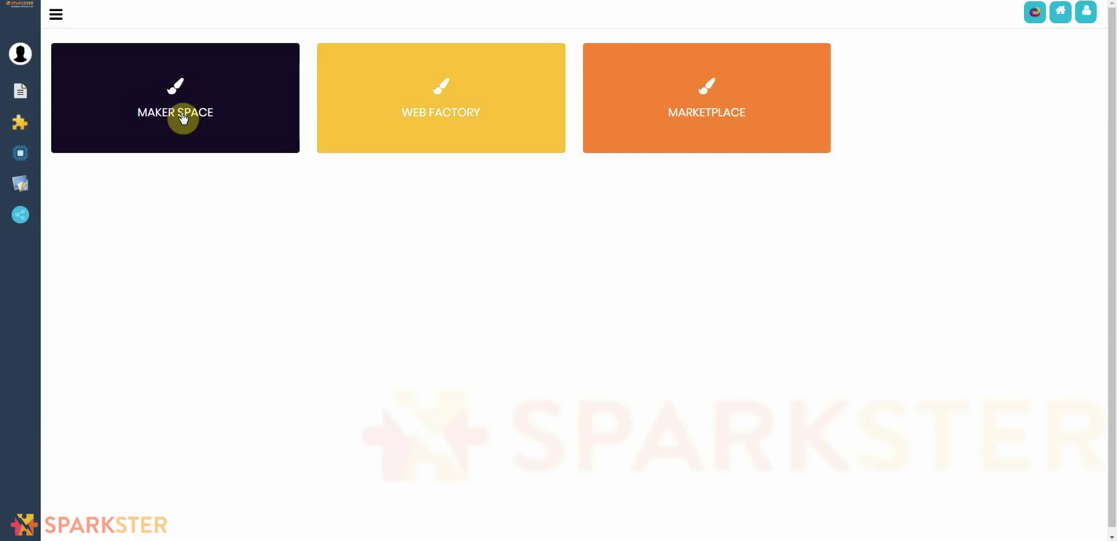
click(184, 119)
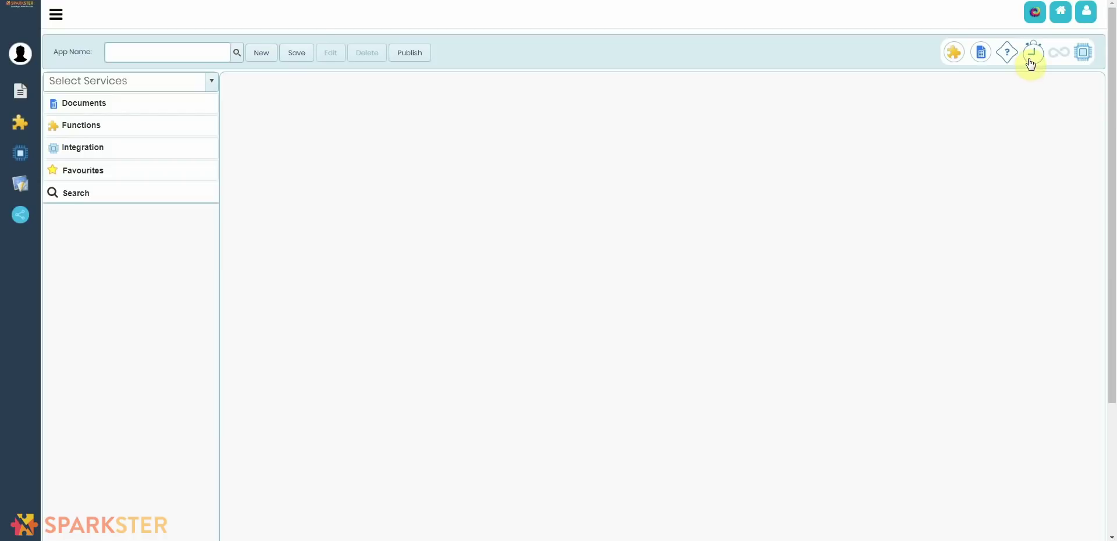
Step: Drag the stopwatch timer gadget from the toolbar onto the canvas to add a trigger block
drag(1033, 65, 680, 209)
drag(680, 210, 639, 217)
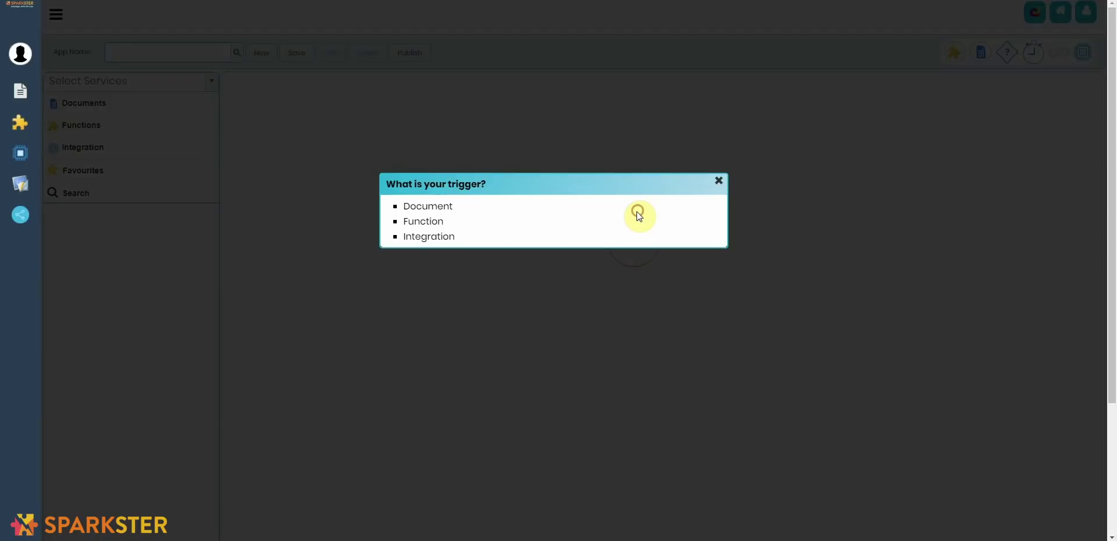
Step: Dismiss the 'What is your trigger?' prompt with its X
click(638, 217)
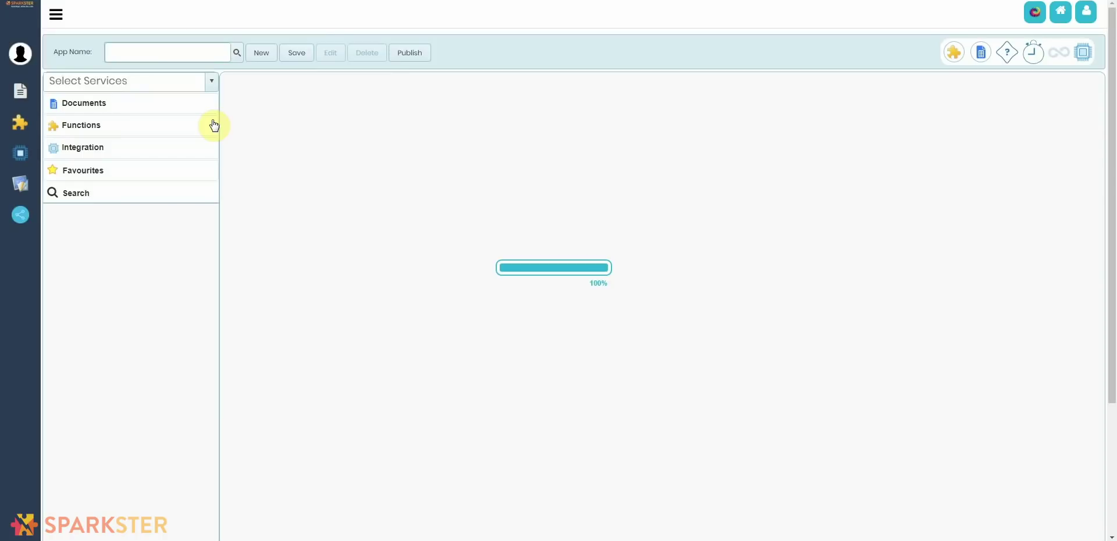
Step: Place a document gadget on the canvas and name the document 'My New Gadgets'
drag(983, 58, 530, 185)
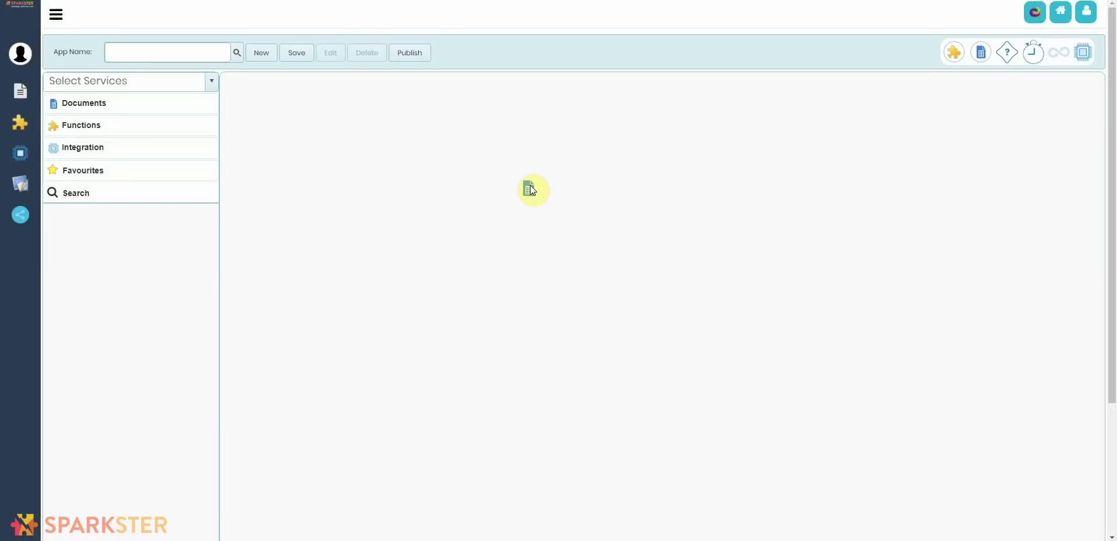
drag(530, 185, 530, 185)
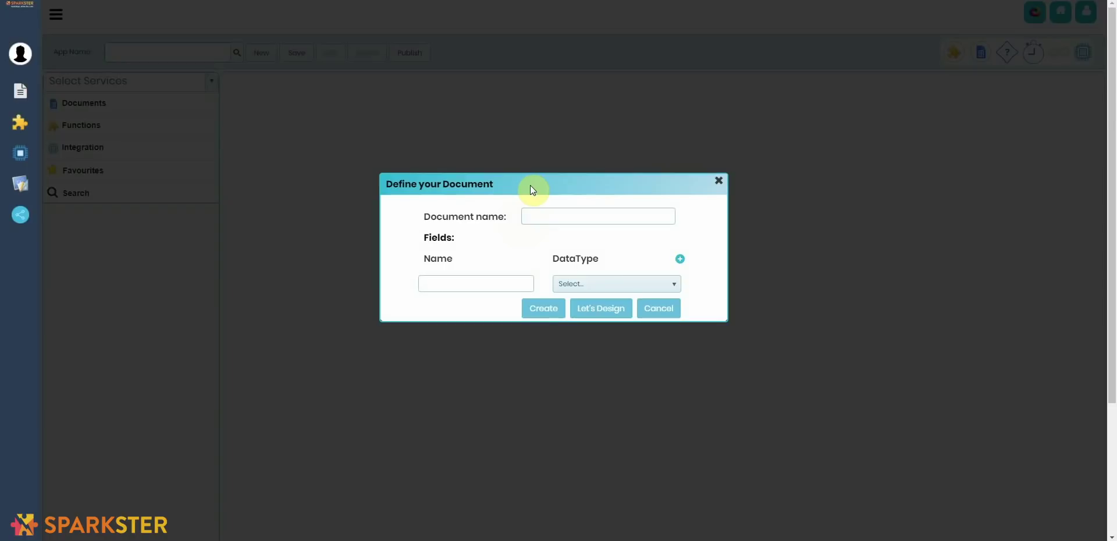
click(552, 216)
text(My New Gadgets)
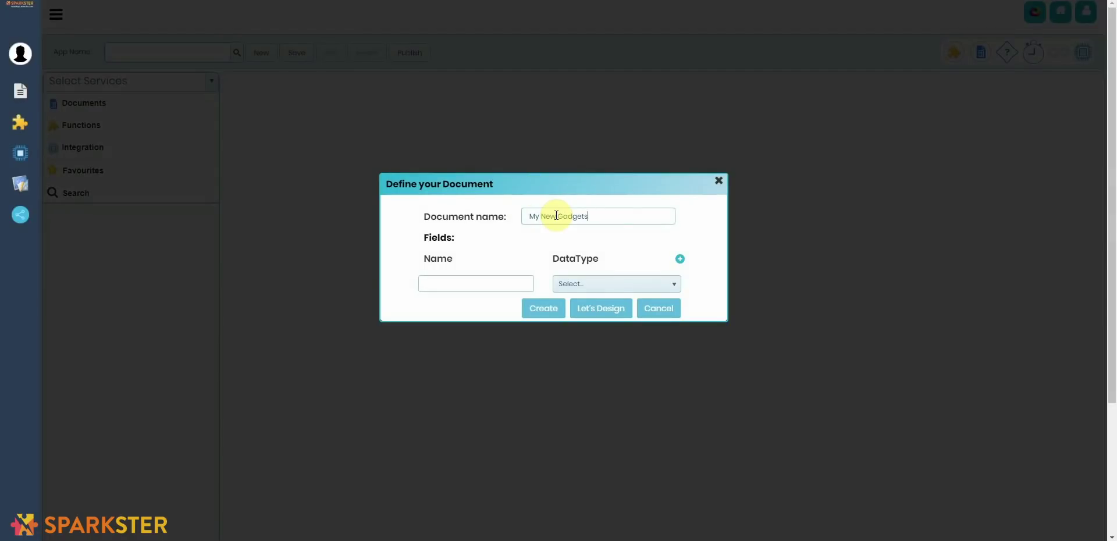
Step: Add the fields Gadget Name and Gadget Type, both with data type Text
click(505, 281)
text(Gadget Name)
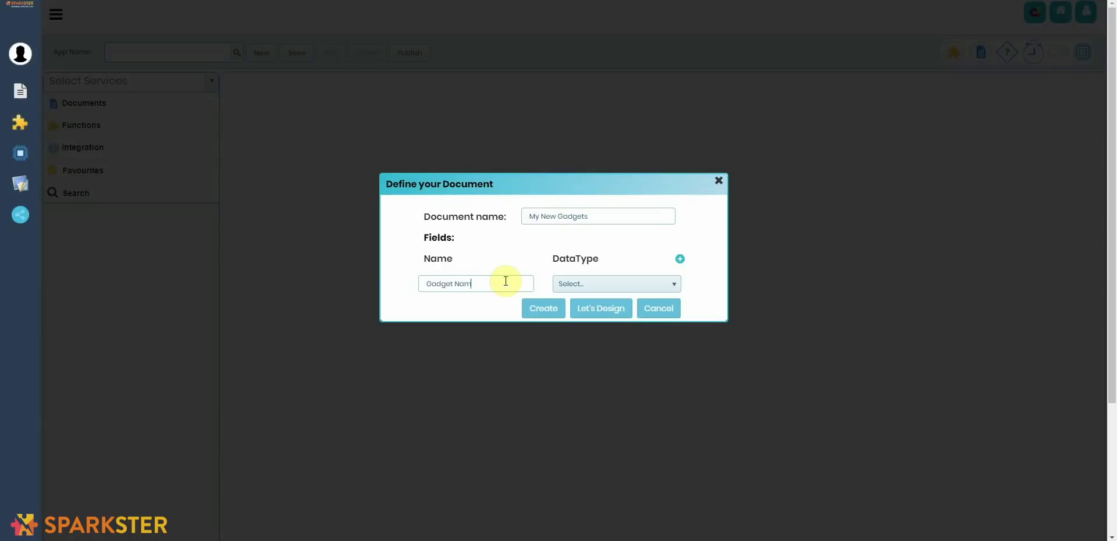
click(584, 292)
click(597, 361)
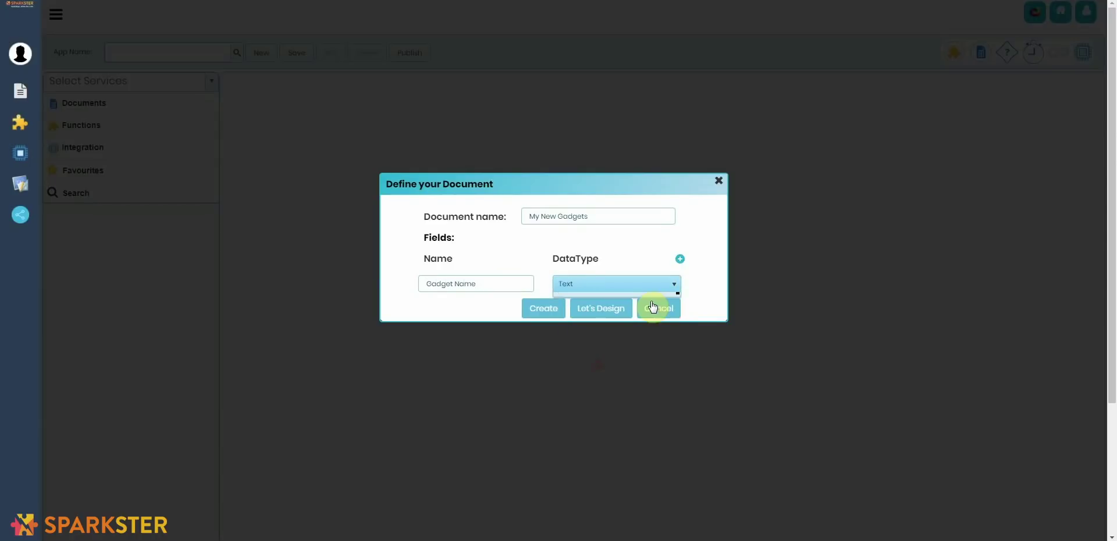
click(680, 260)
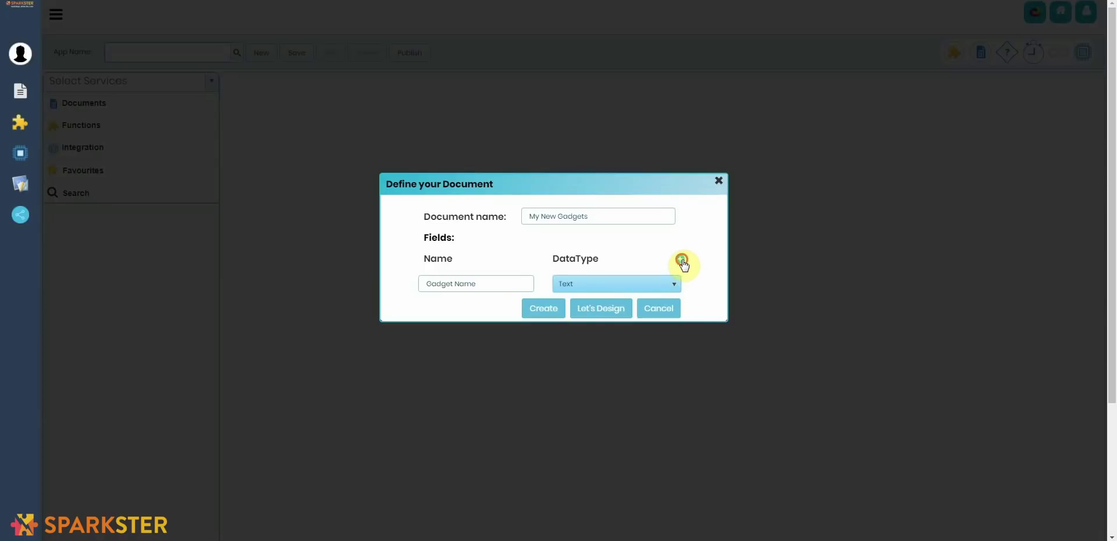
click(494, 305)
text(Gadg)
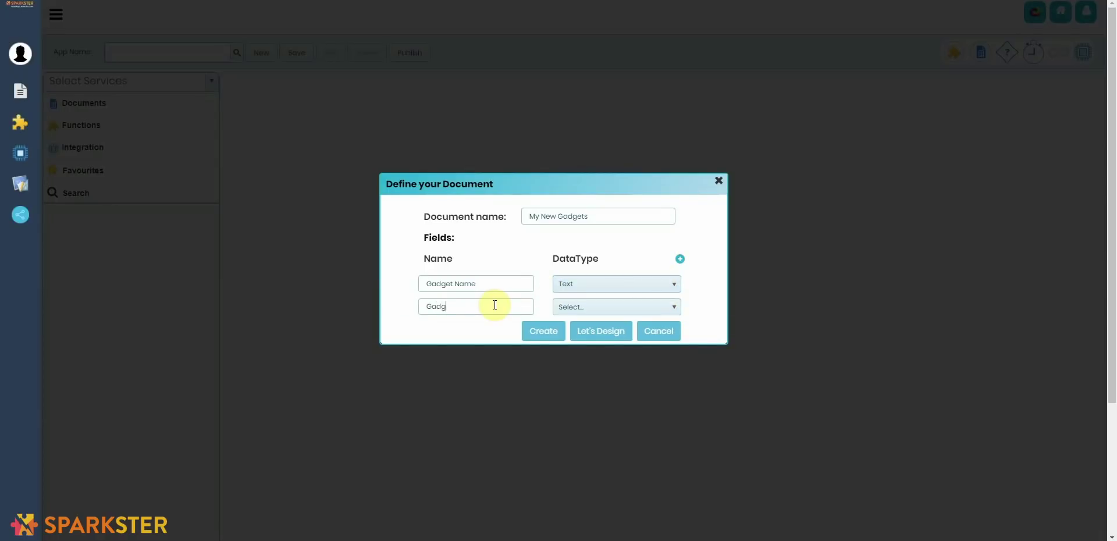
text(et Type)
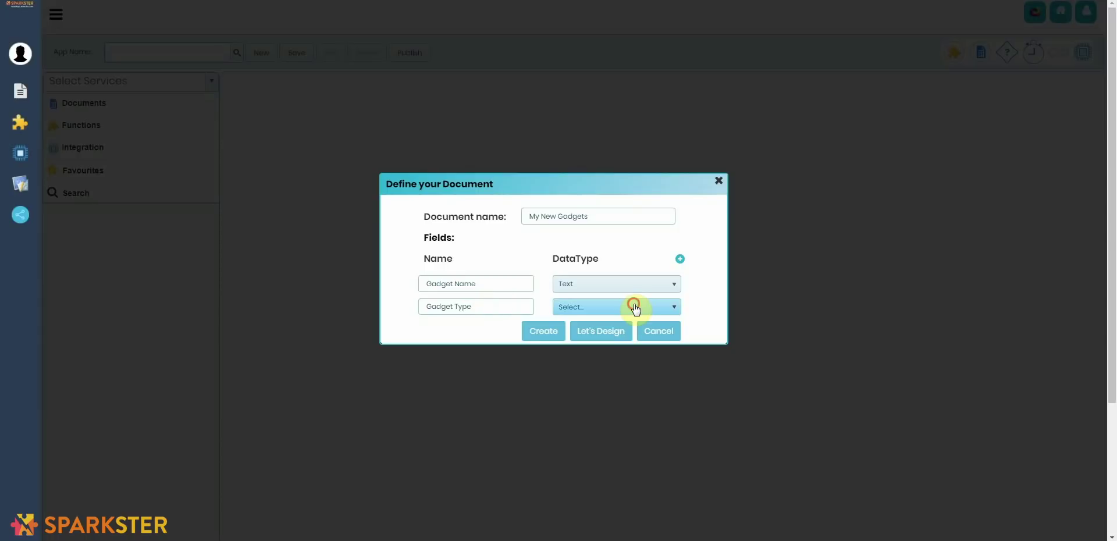
click(633, 306)
click(602, 417)
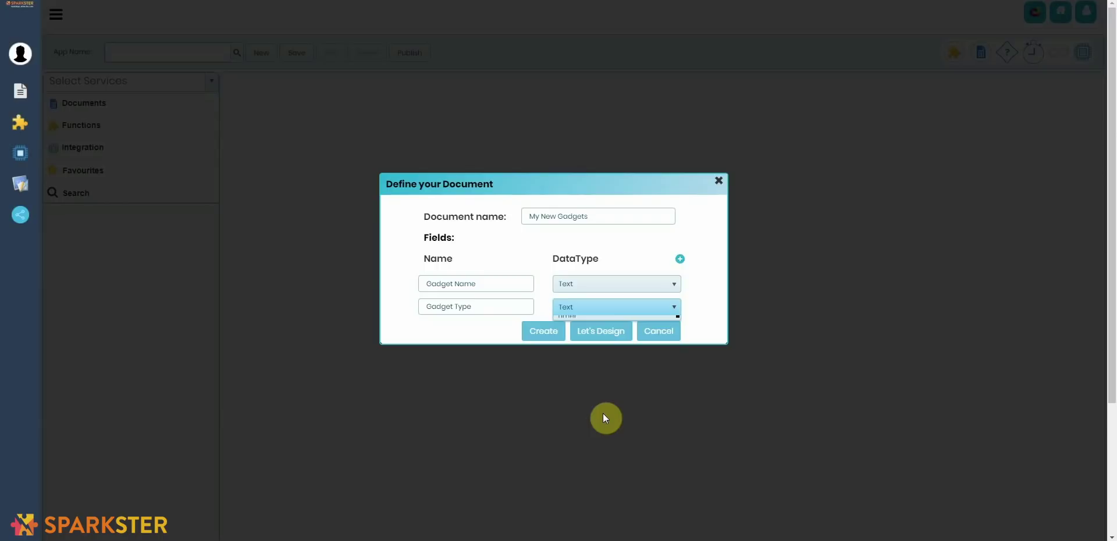
Step: Open My New Gadgets in the Web Factory designer and show the Widgets palette
click(615, 332)
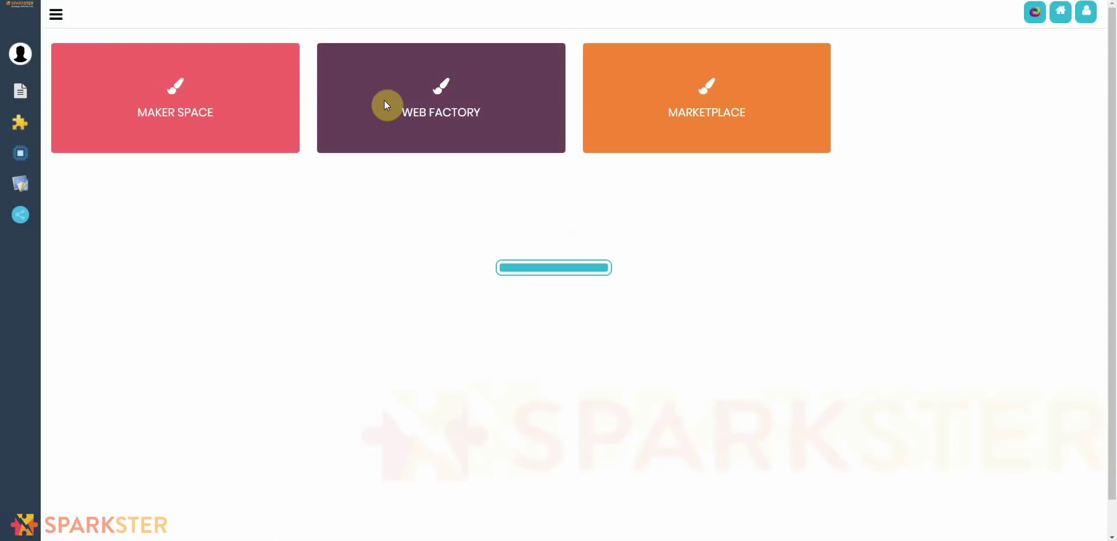
click(589, 522)
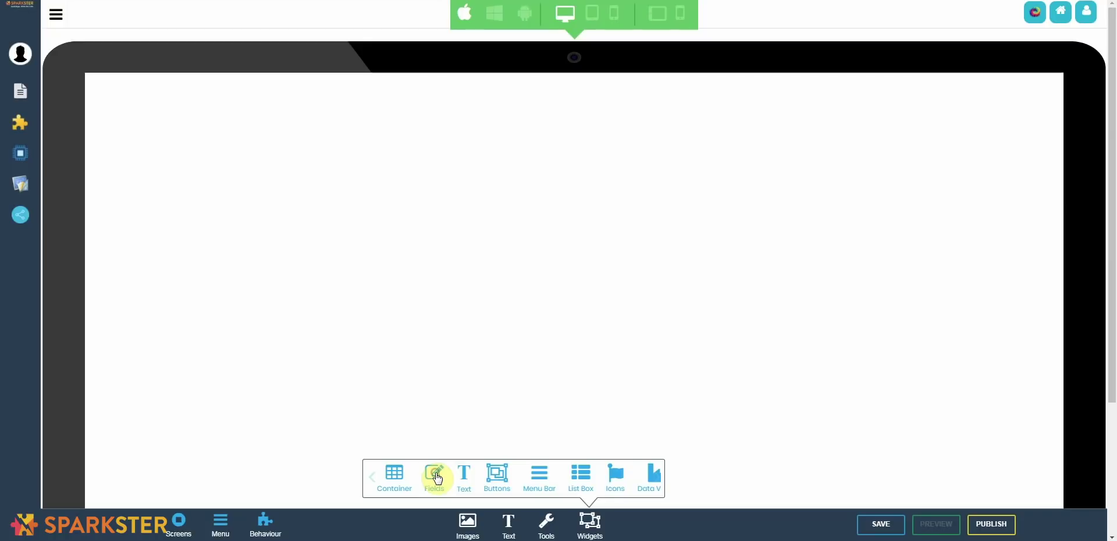
Step: Browse the Fields, Text and Button widget categories in the Widgets palette
click(437, 478)
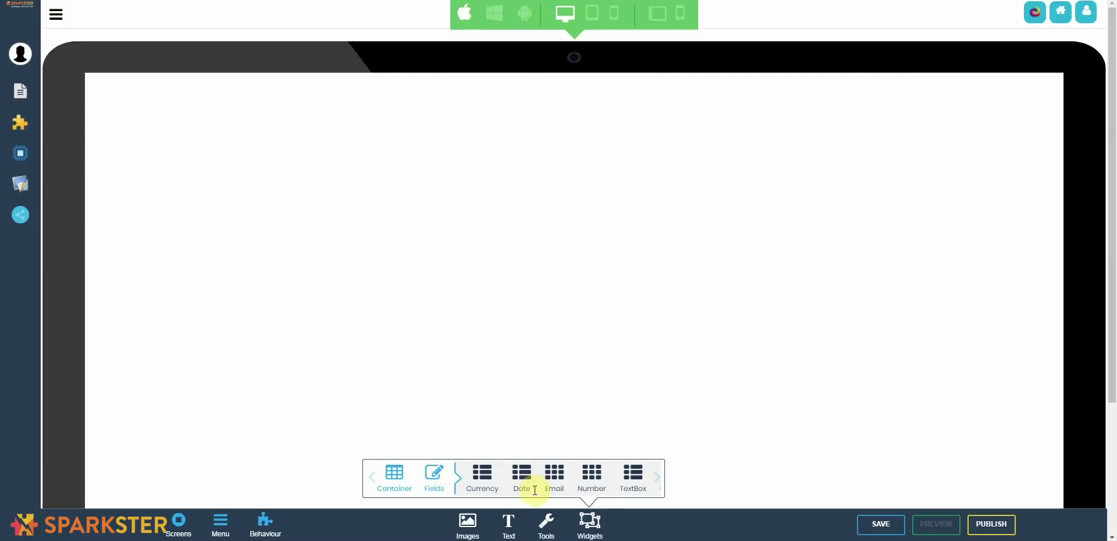
click(657, 487)
click(657, 486)
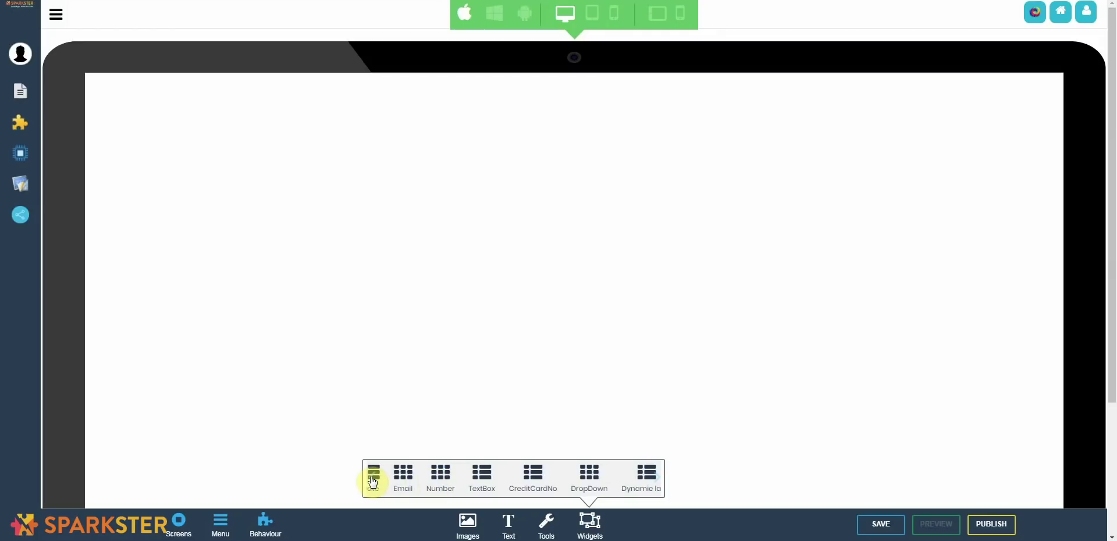
click(372, 483)
click(373, 483)
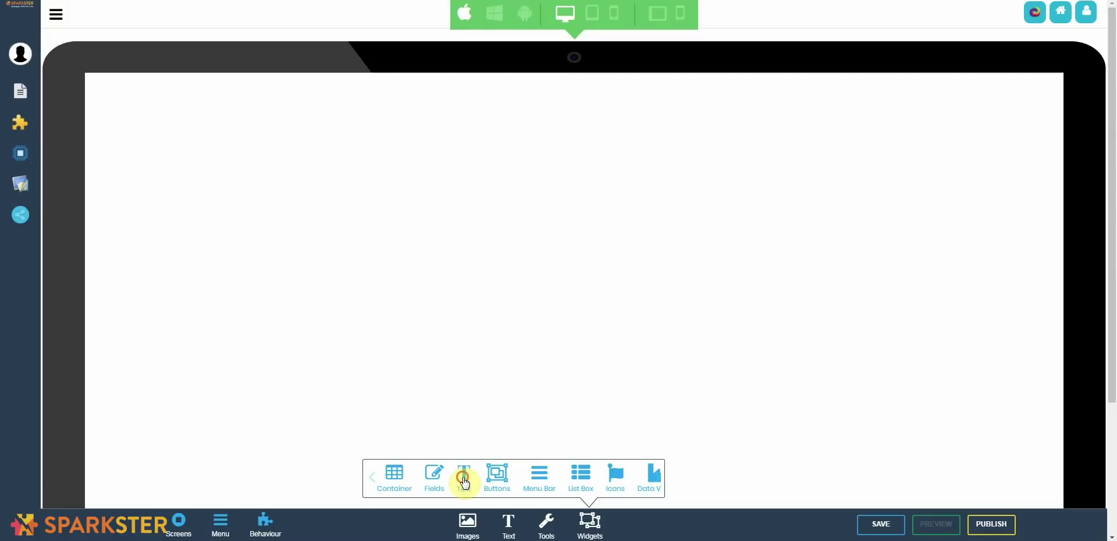
click(473, 485)
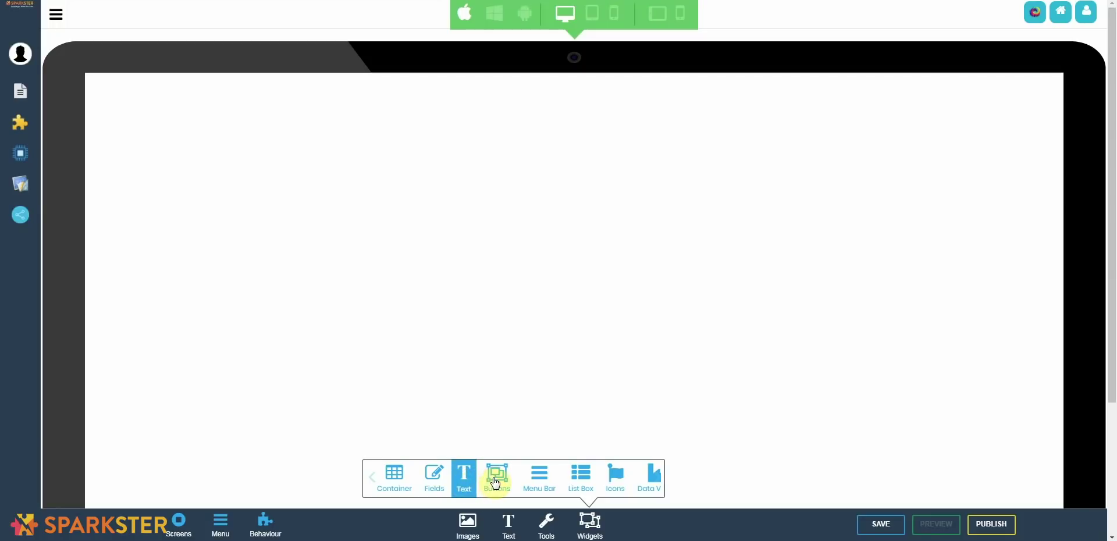
click(496, 483)
click(496, 483)
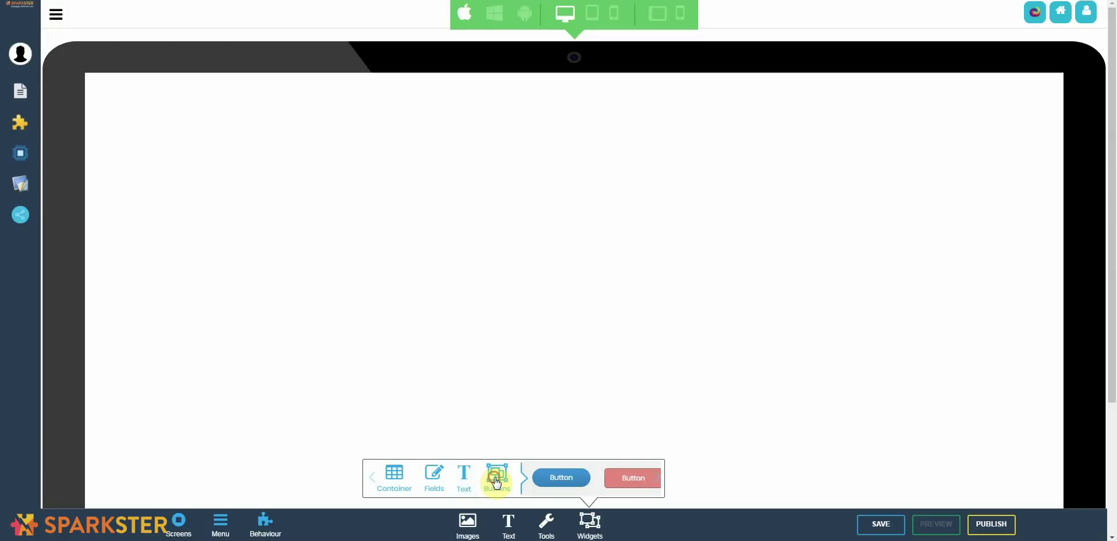
click(656, 486)
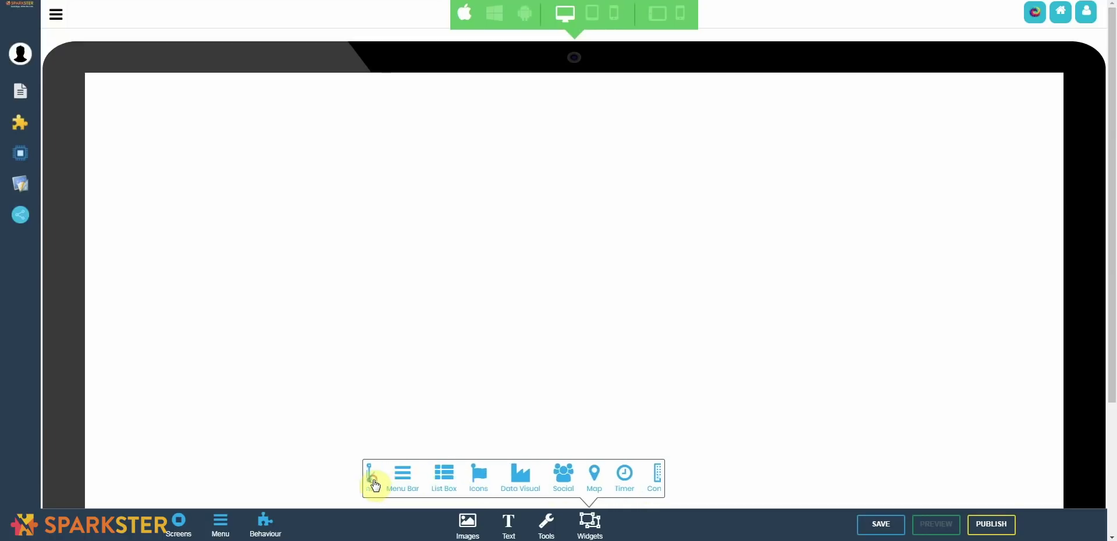
Step: Look through the border style, border and fill colours, heading sizes and fonts without changing anything
click(550, 526)
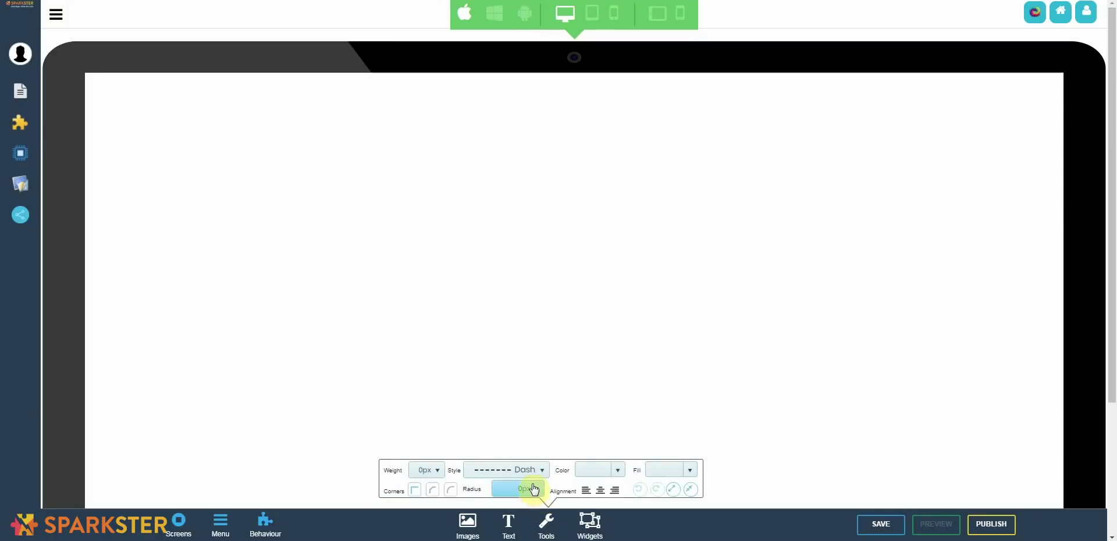
click(533, 471)
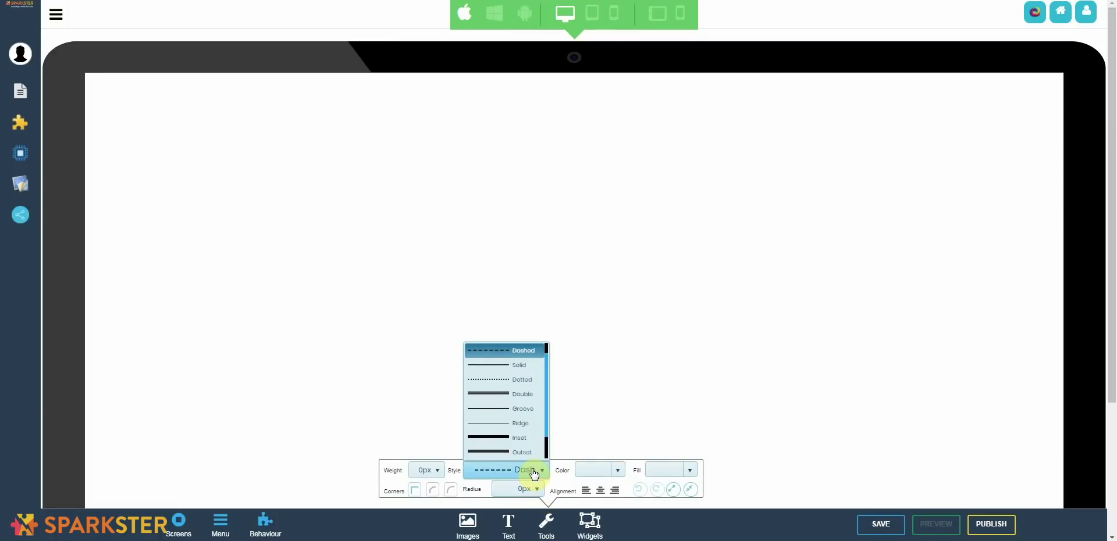
click(533, 471)
click(602, 471)
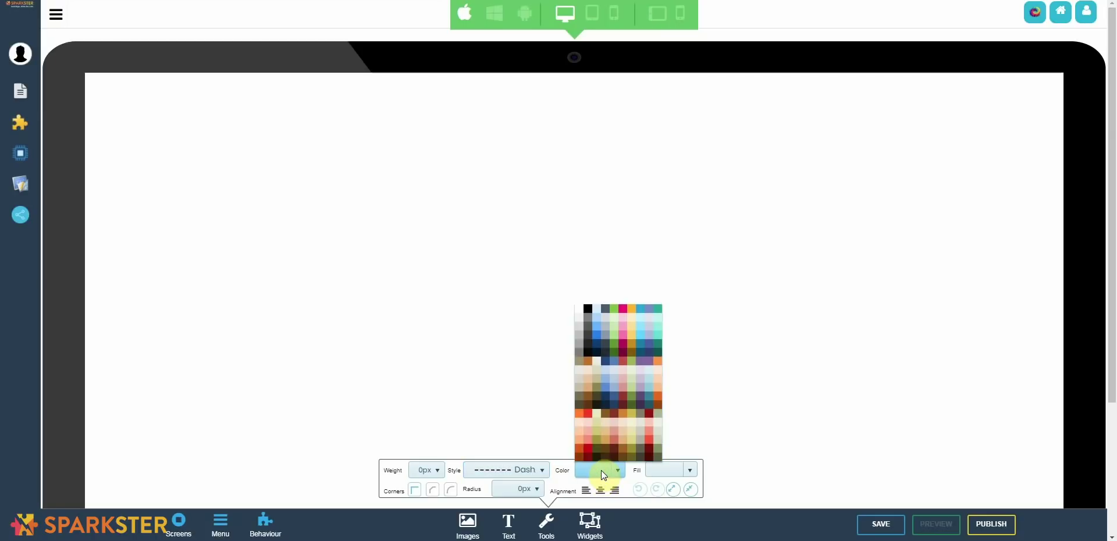
click(658, 469)
click(657, 469)
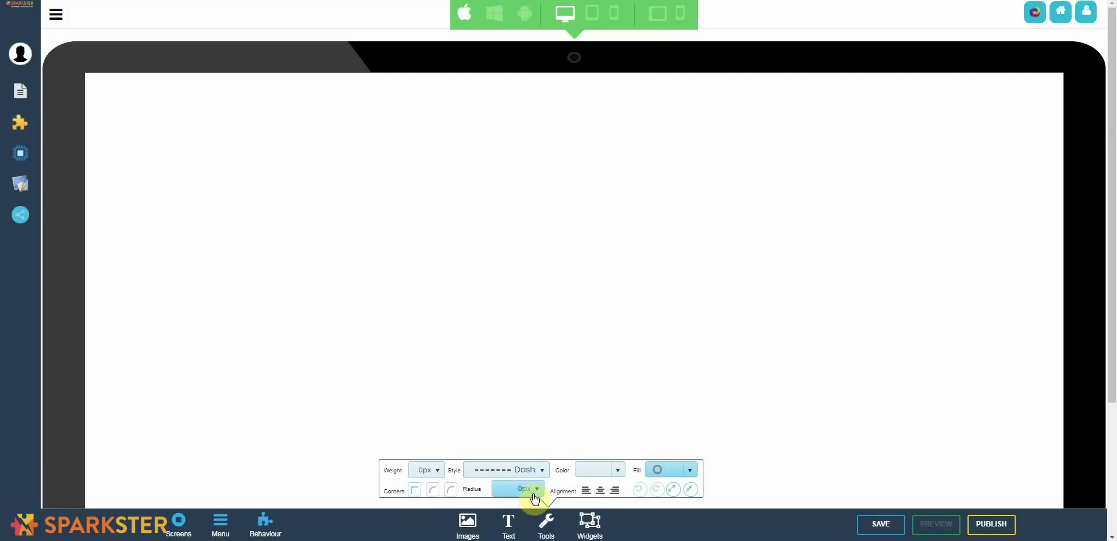
click(509, 527)
click(553, 469)
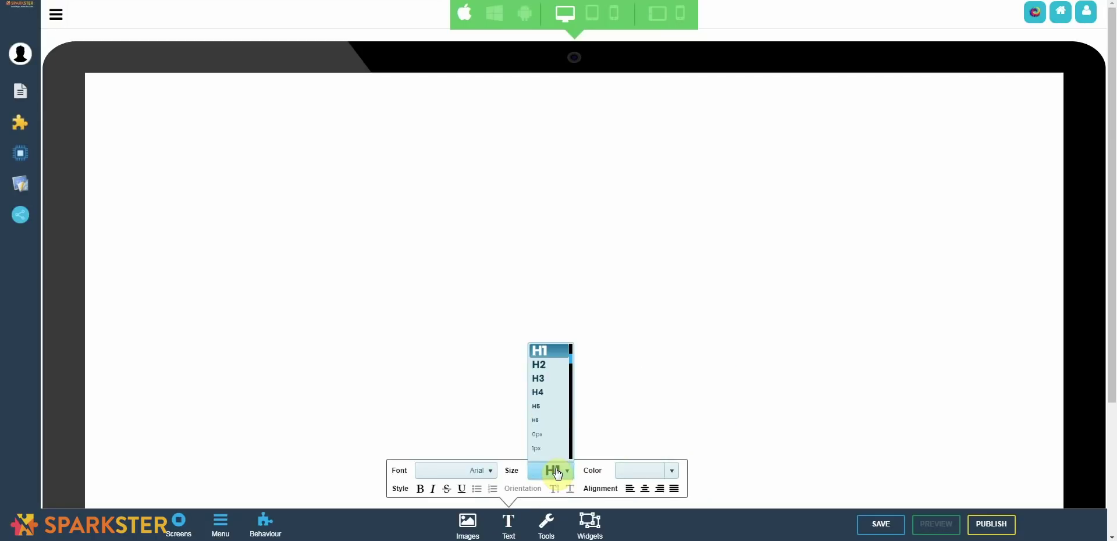
click(477, 472)
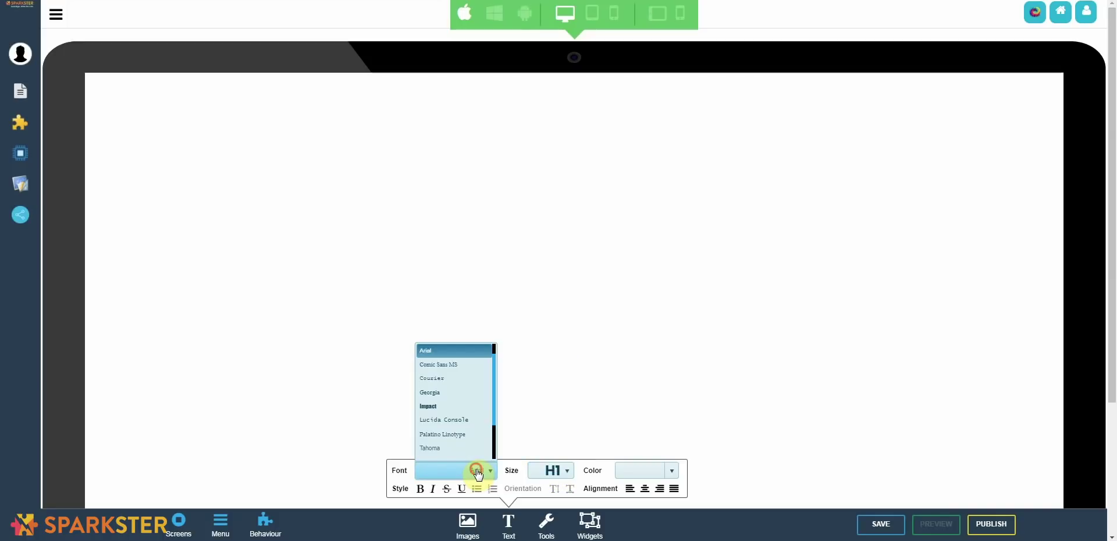
click(508, 525)
Step: Open the gallery of stored images and scroll through it
click(468, 525)
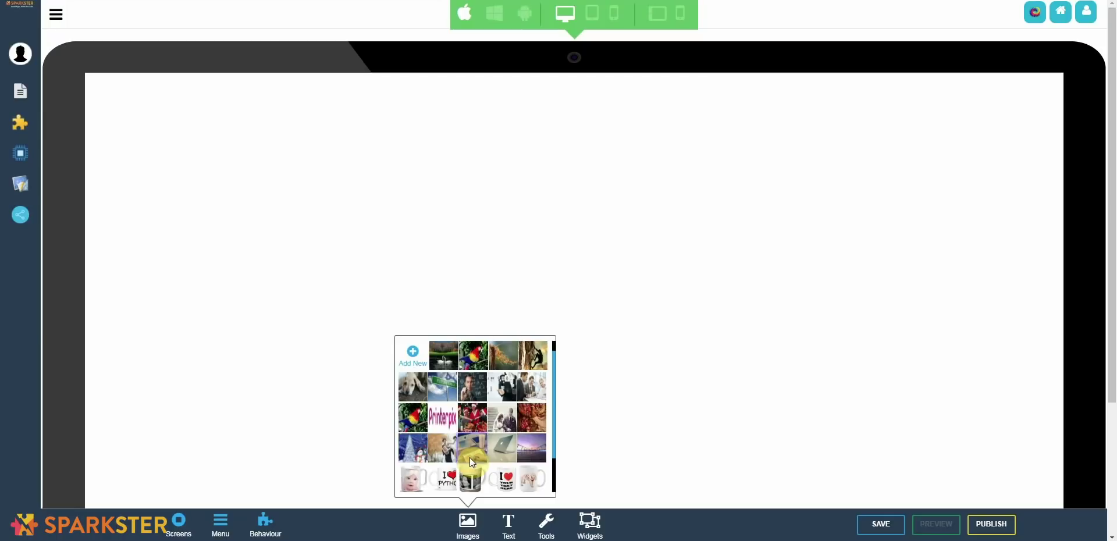
scroll(471, 461, down, 1)
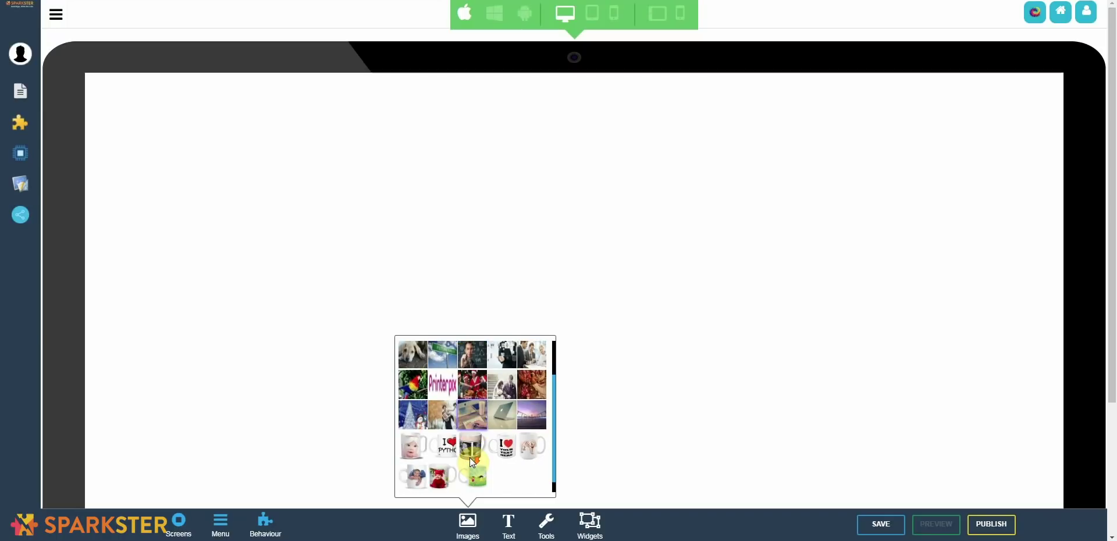
scroll(472, 461, up, 1)
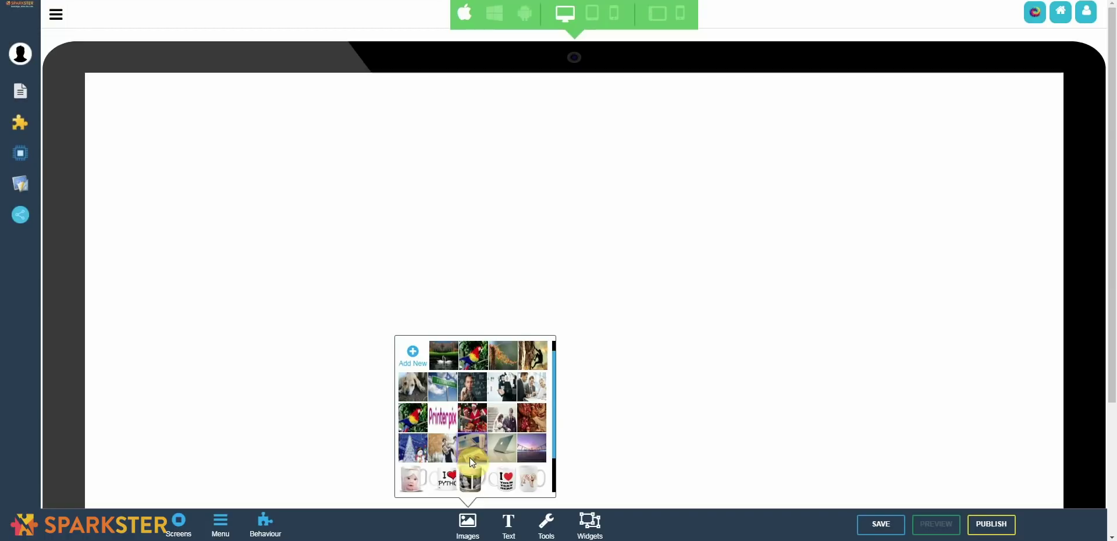
Step: Close the stored-images gallery
click(266, 527)
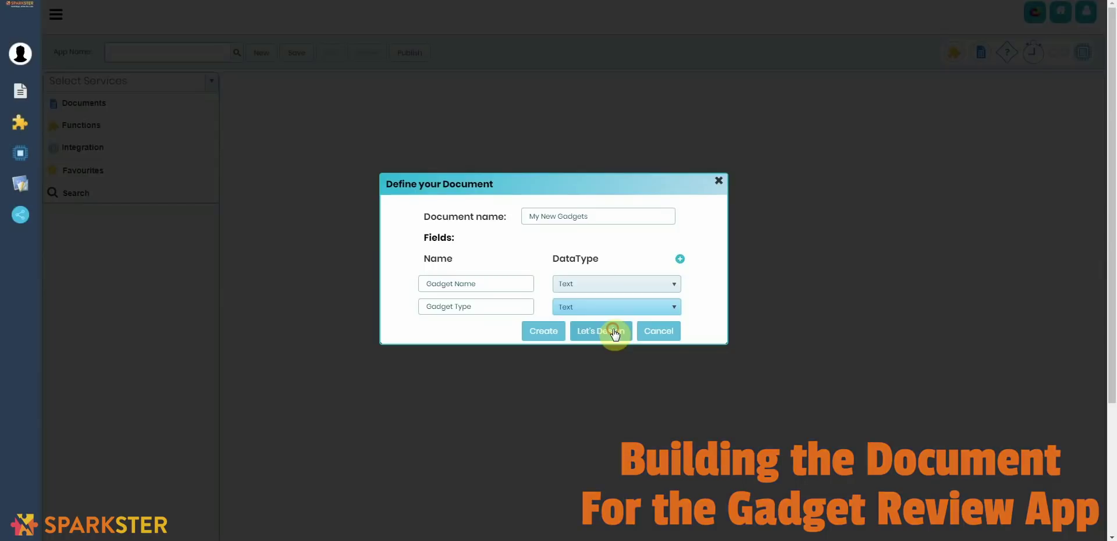
Step: In the form designer, add a DropDown and a TextBox field to the Gadget Name and Gadget Type row
click(613, 331)
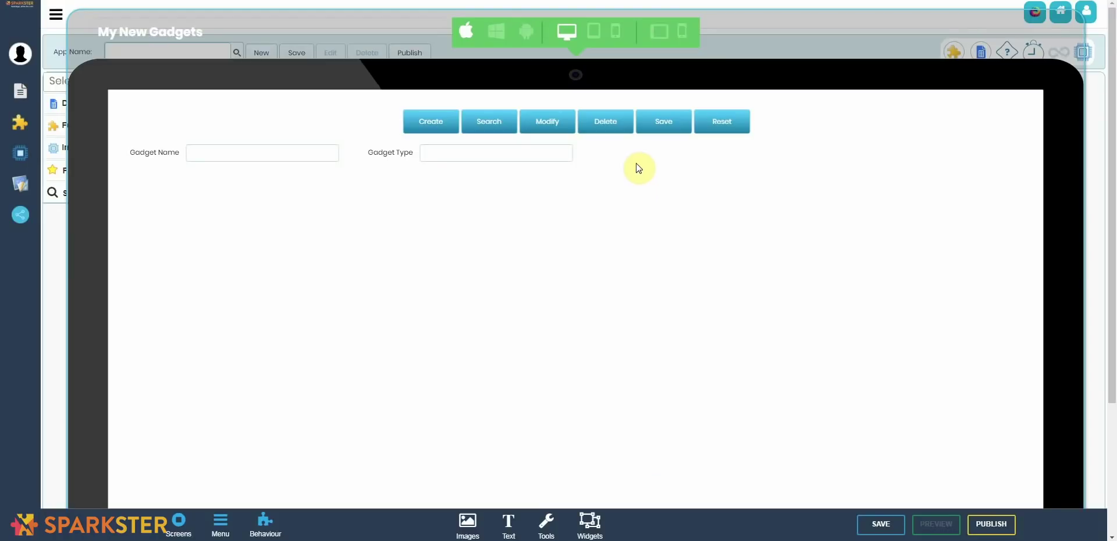
click(638, 162)
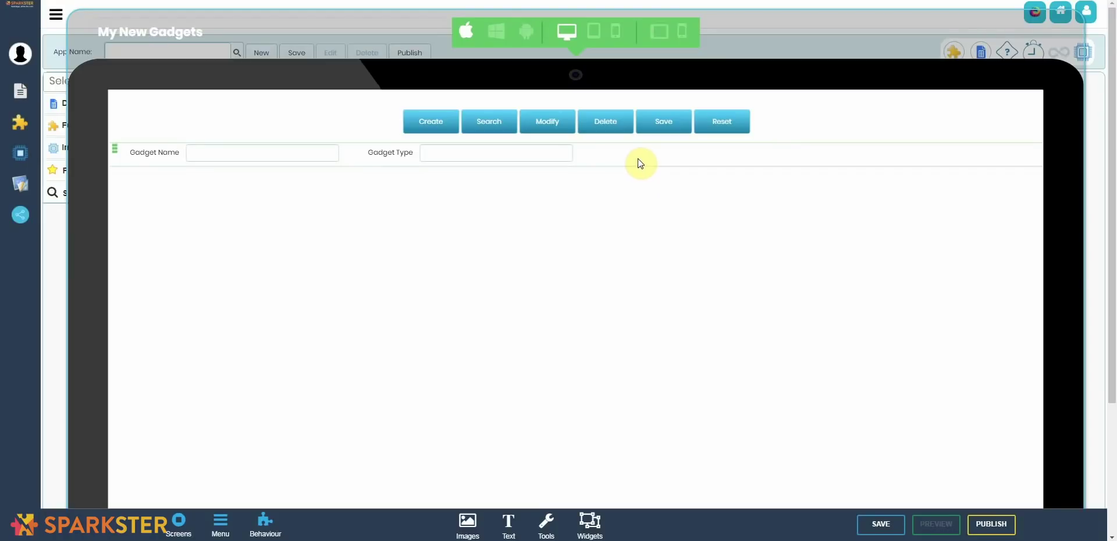
click(597, 521)
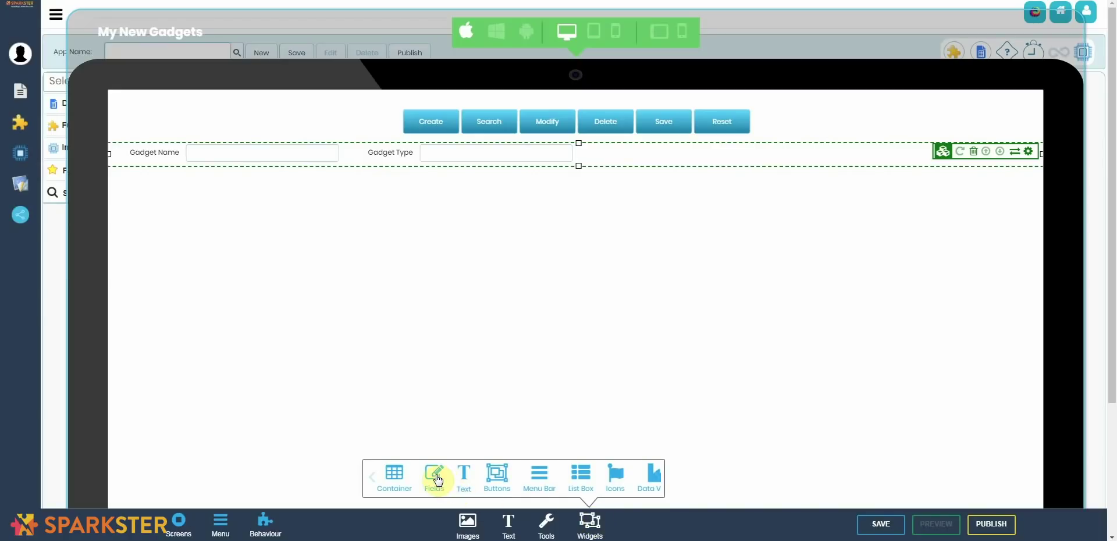
click(437, 477)
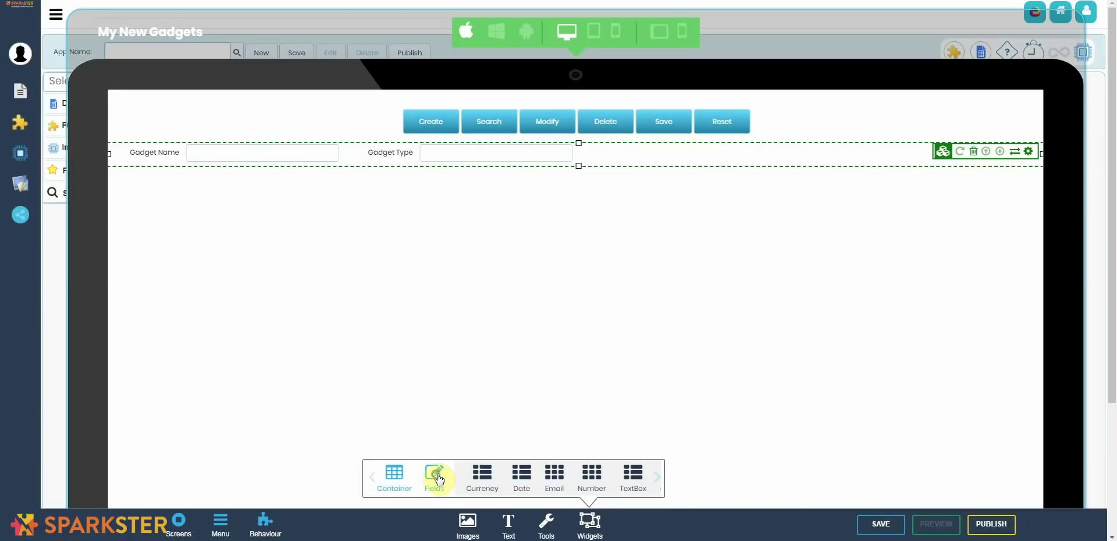
click(656, 483)
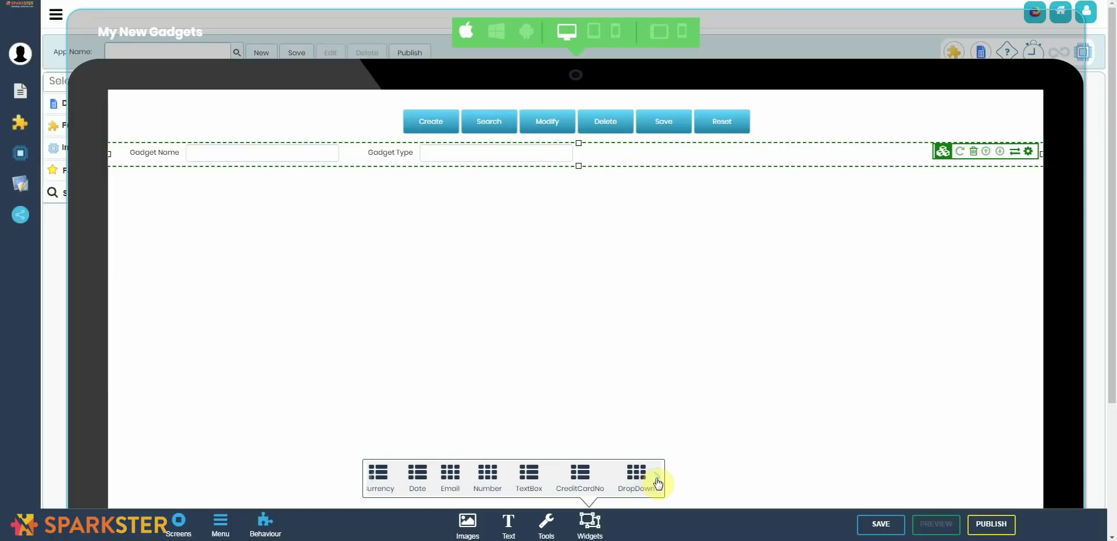
click(657, 482)
click(600, 472)
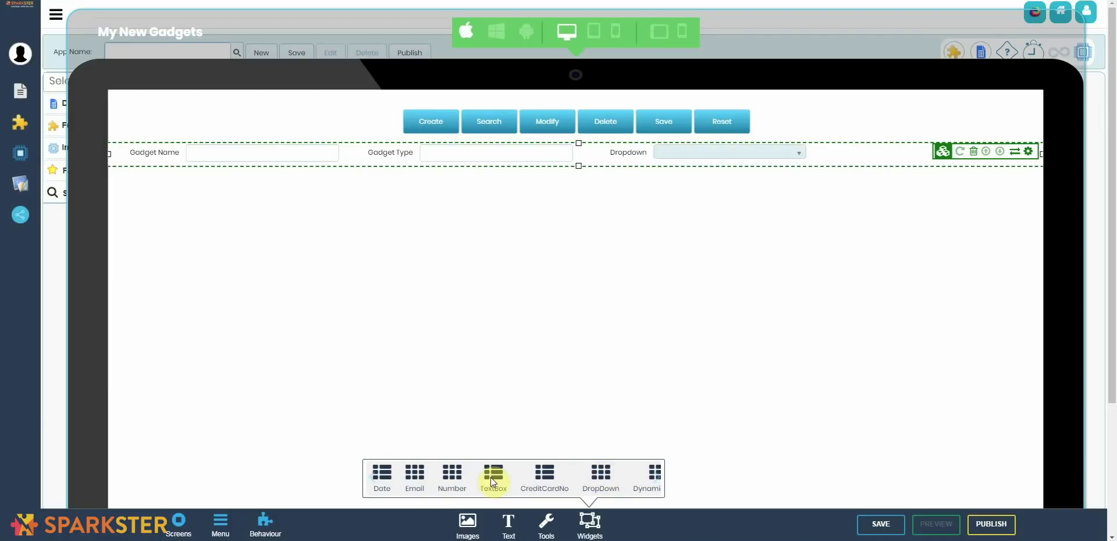
click(490, 477)
Step: Narrow the container so the fields stack, and relabel the new fields Speed and Battery Life
drag(1041, 154, 351, 186)
click(177, 201)
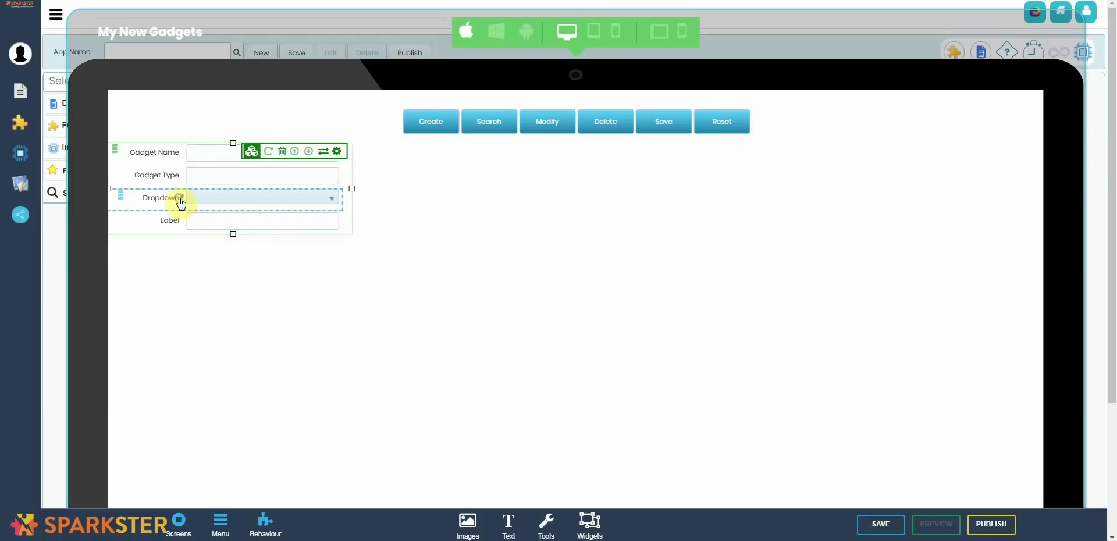
double_click(178, 198)
text(Speed)
double_click(181, 221)
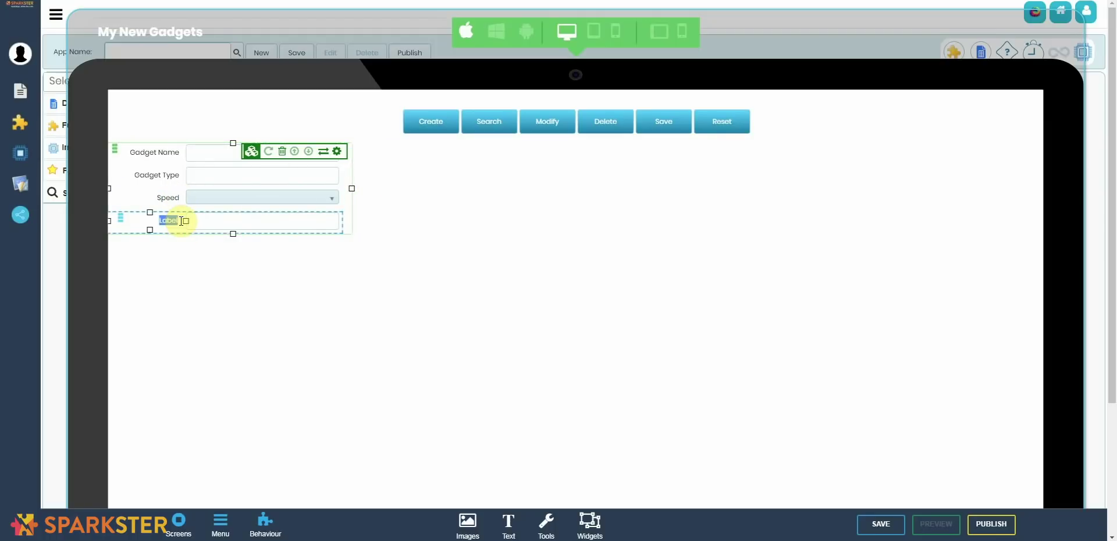
text(Battery Life)
click(186, 246)
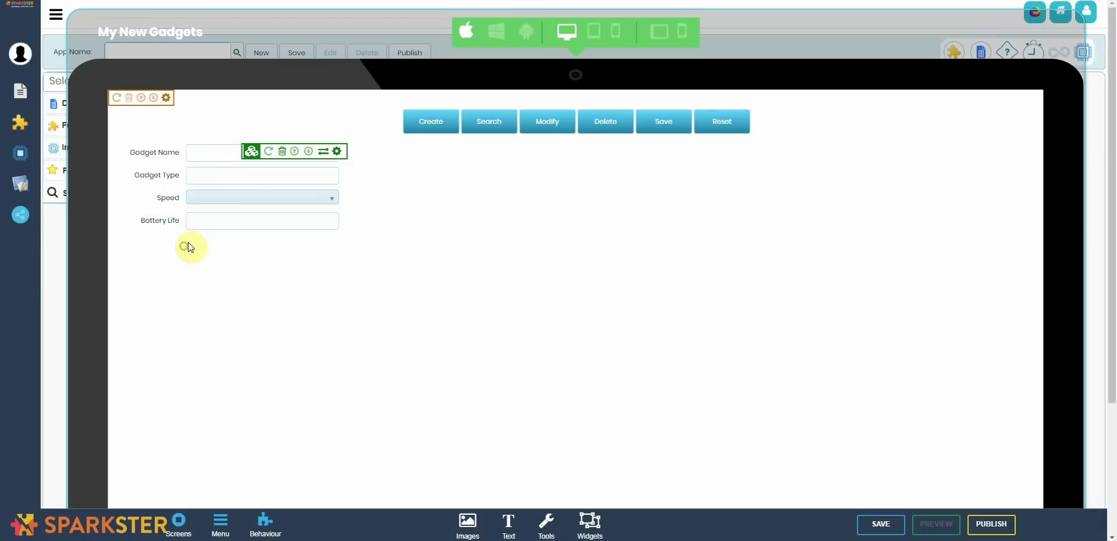
Step: In the expanded behaviour editor, add three 'my value' blocks under Speed's With Options
click(281, 534)
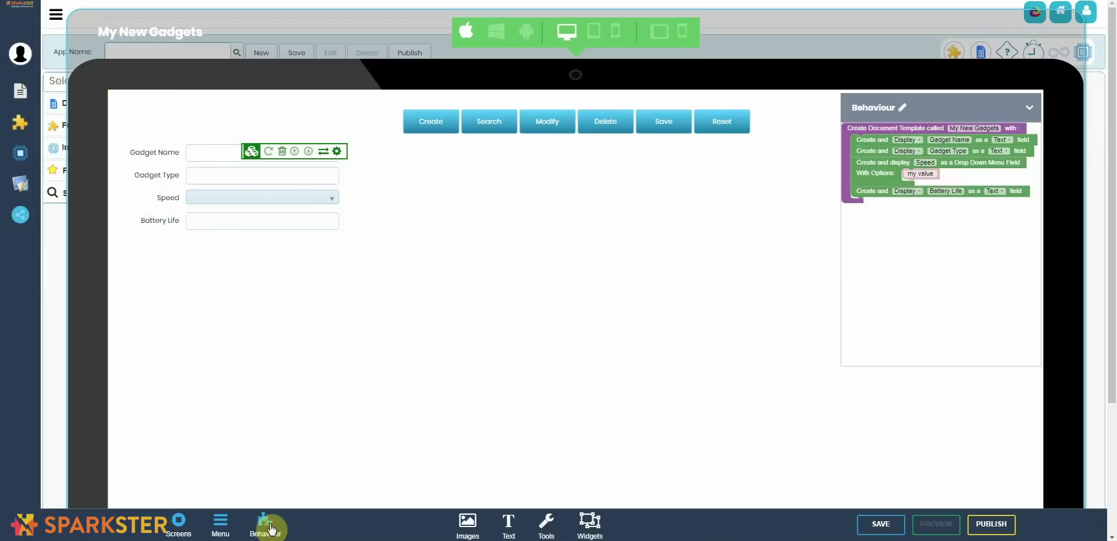
click(892, 109)
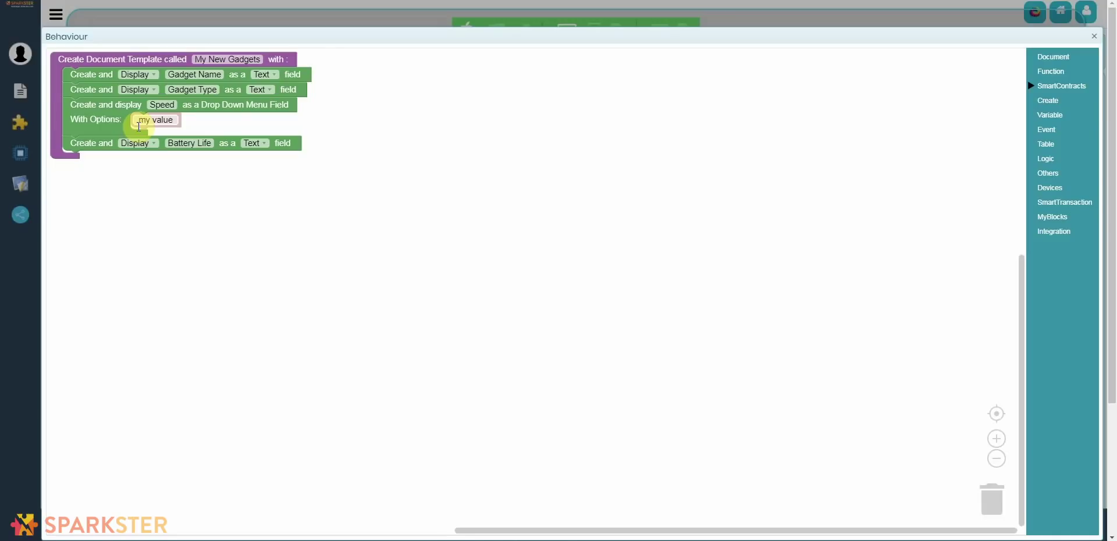
click(1059, 116)
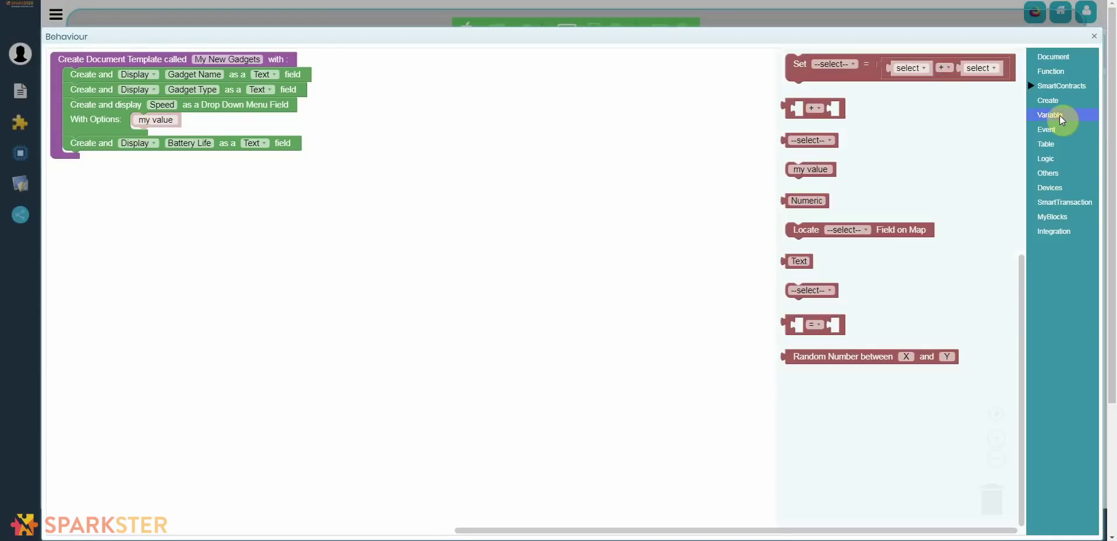
drag(795, 170, 138, 118)
right_click(175, 136)
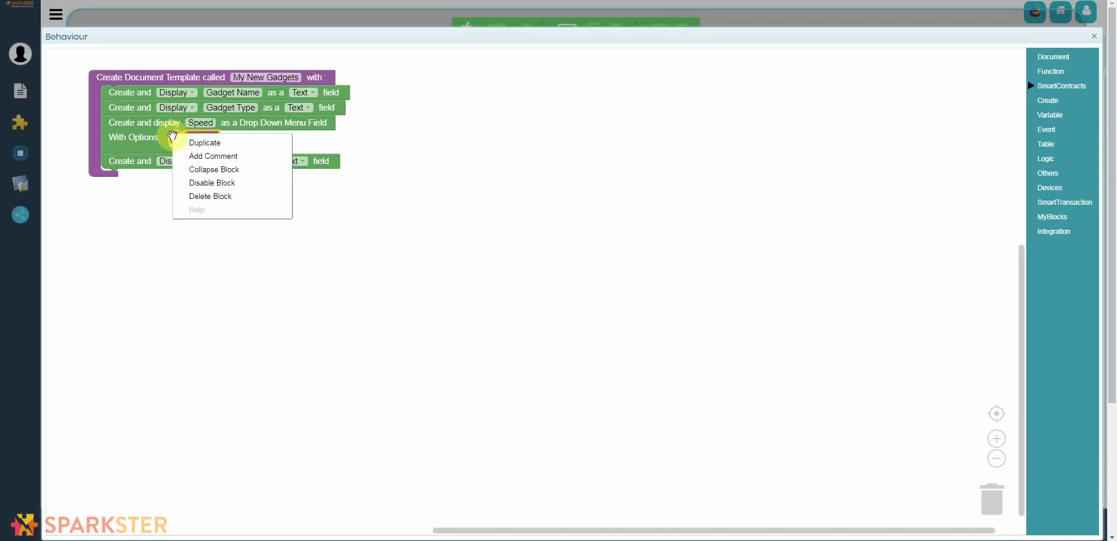
click(200, 142)
drag(188, 156, 173, 152)
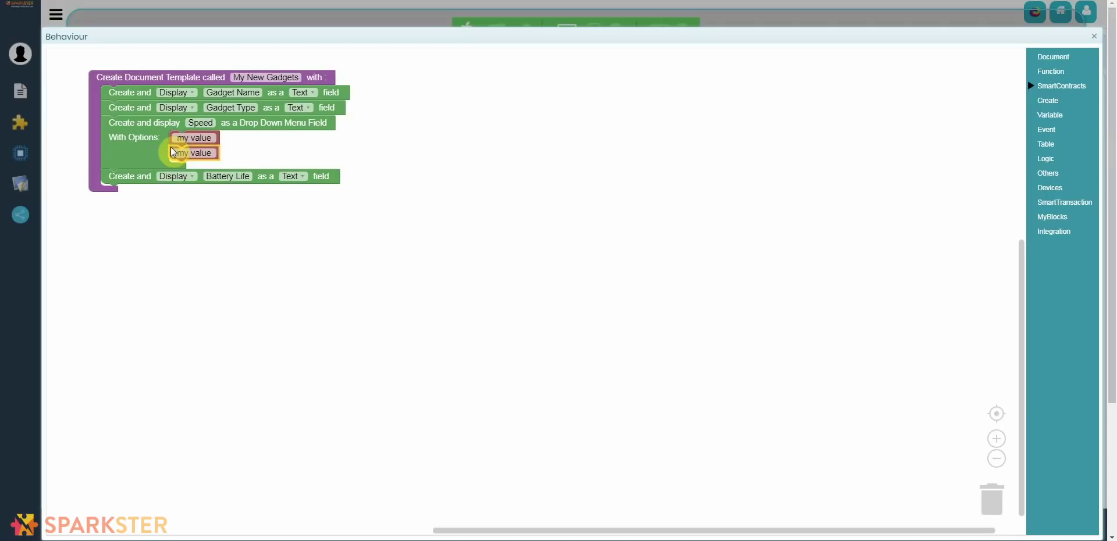
right_click(173, 153)
click(180, 154)
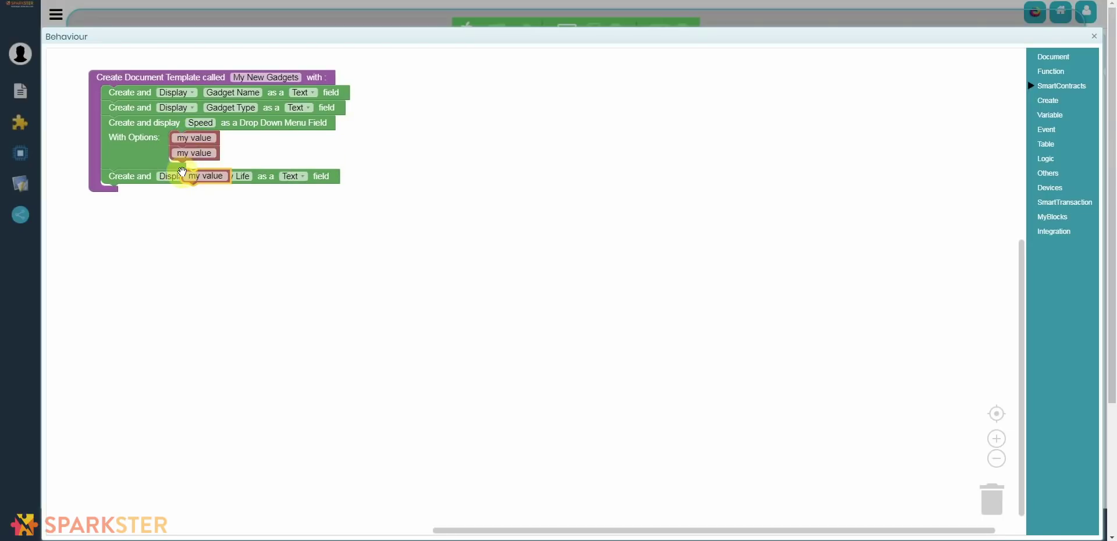
drag(182, 171, 176, 165)
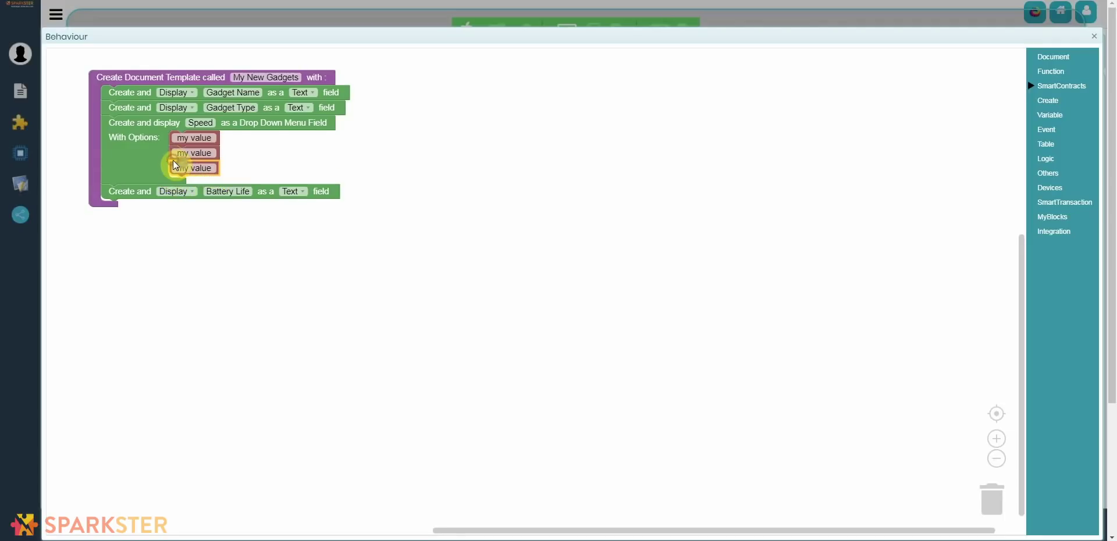
Step: Label the Speed options 0-20 mph, 0-40 mph and 40-60 mph, then close the editor
click(193, 138)
text(0-20 mph)
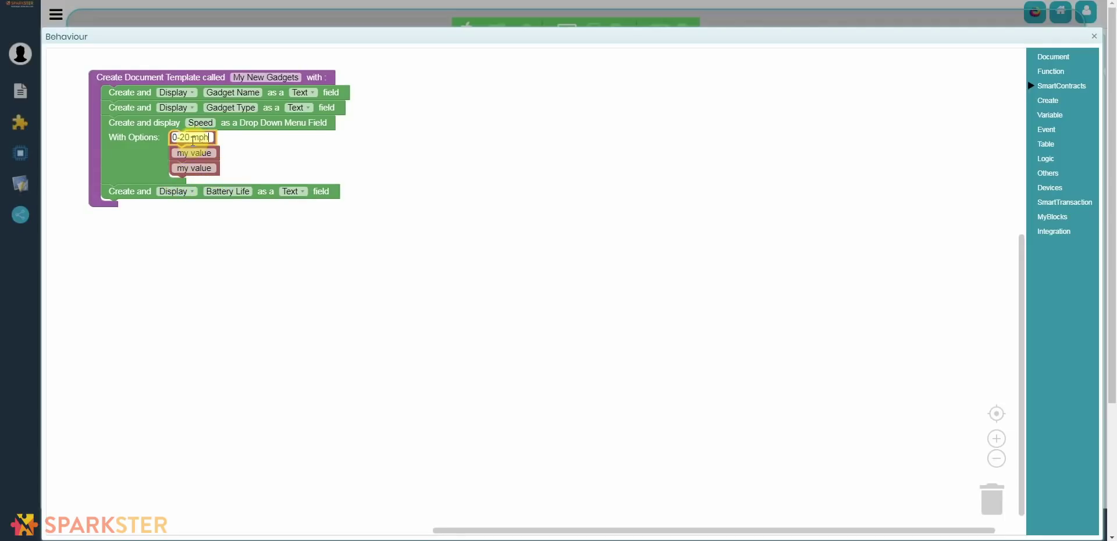
click(183, 153)
text(0-40 mph)
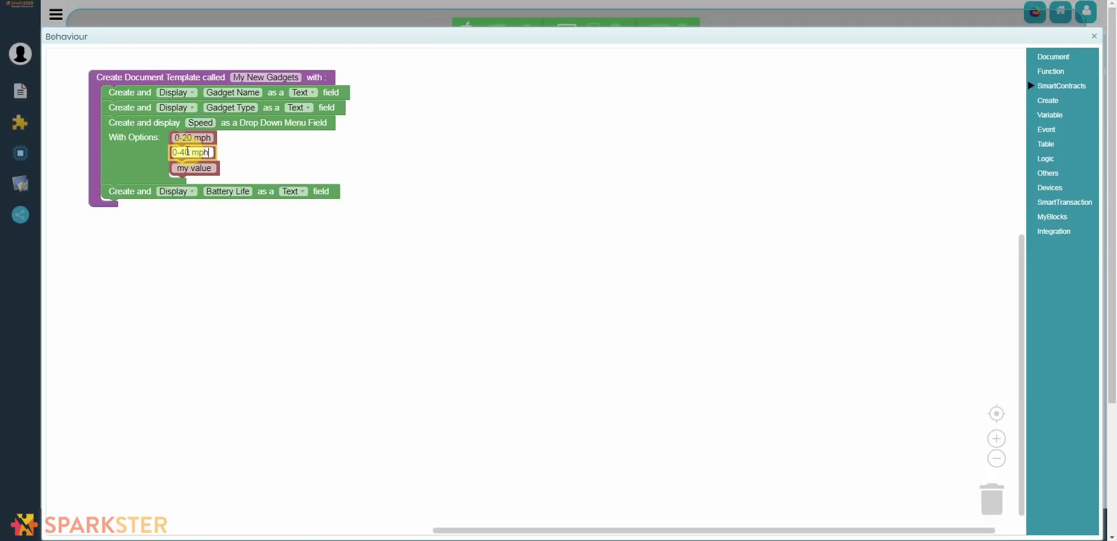
key(Tab)
text(40-60 mph)
click(1094, 47)
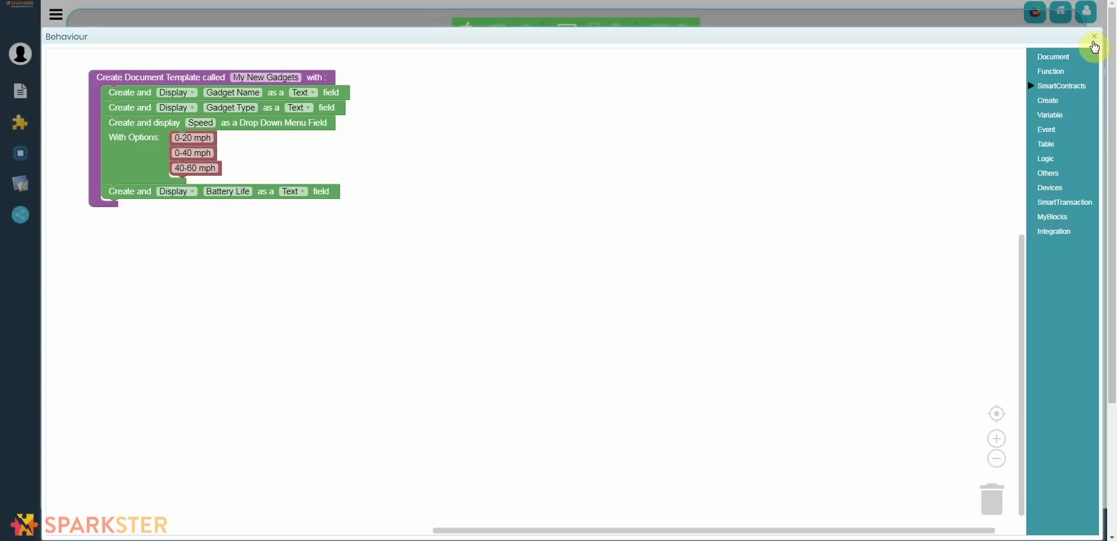
click(1094, 44)
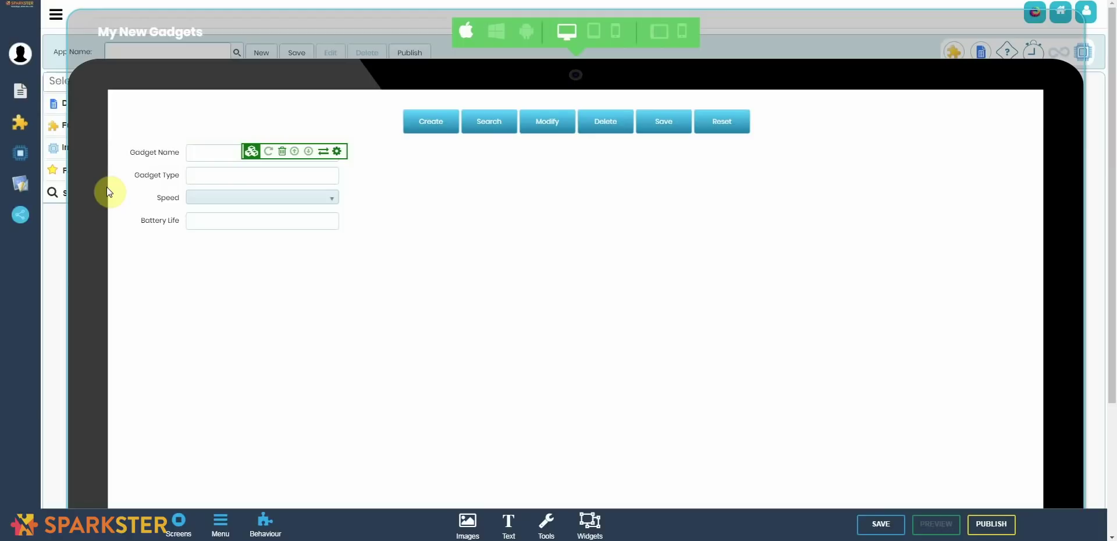
Step: Upload drone.jpg from the Desktop into the image gallery
click(465, 524)
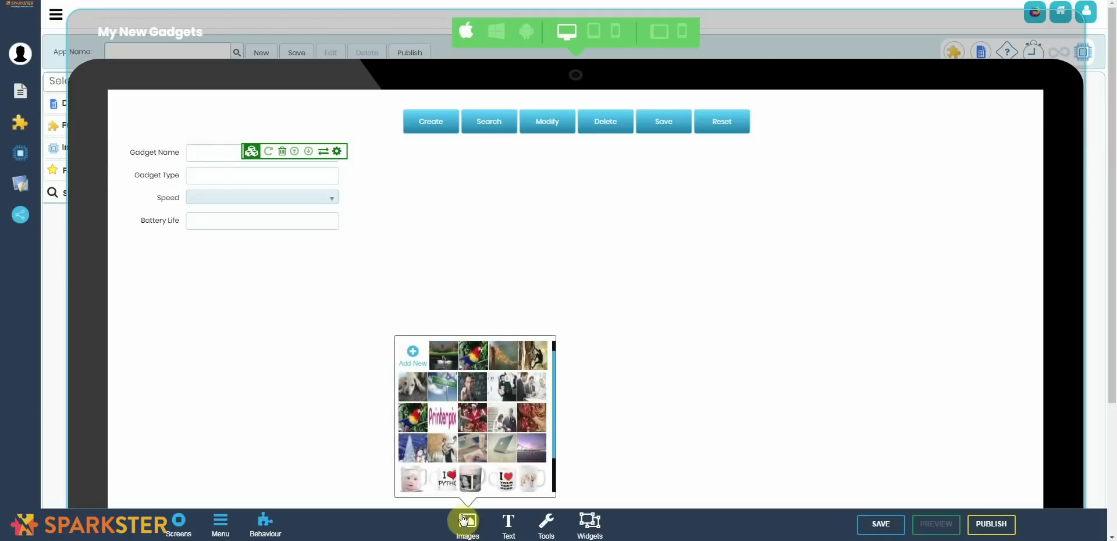
click(424, 355)
click(552, 252)
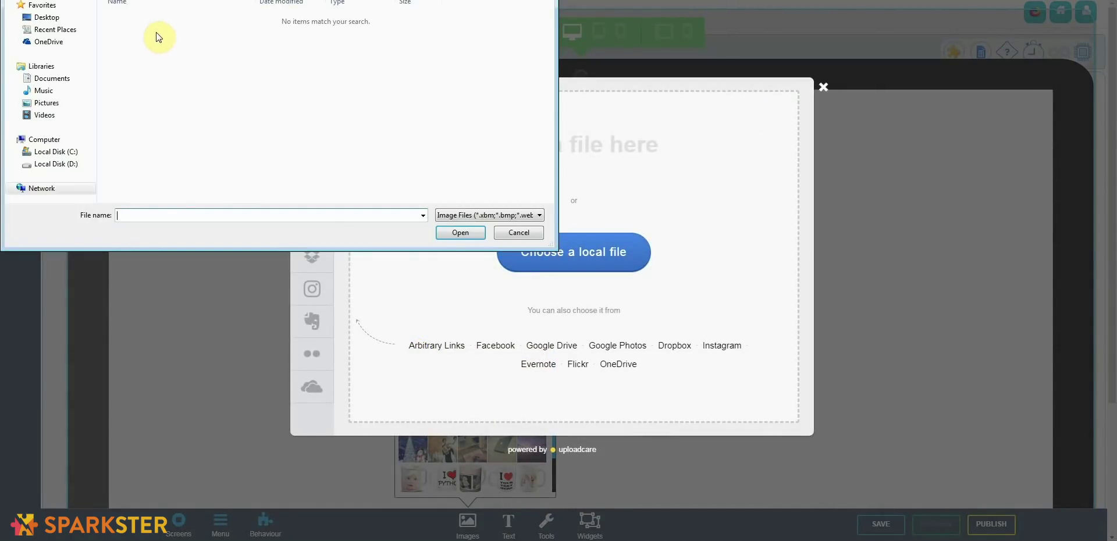
click(47, 18)
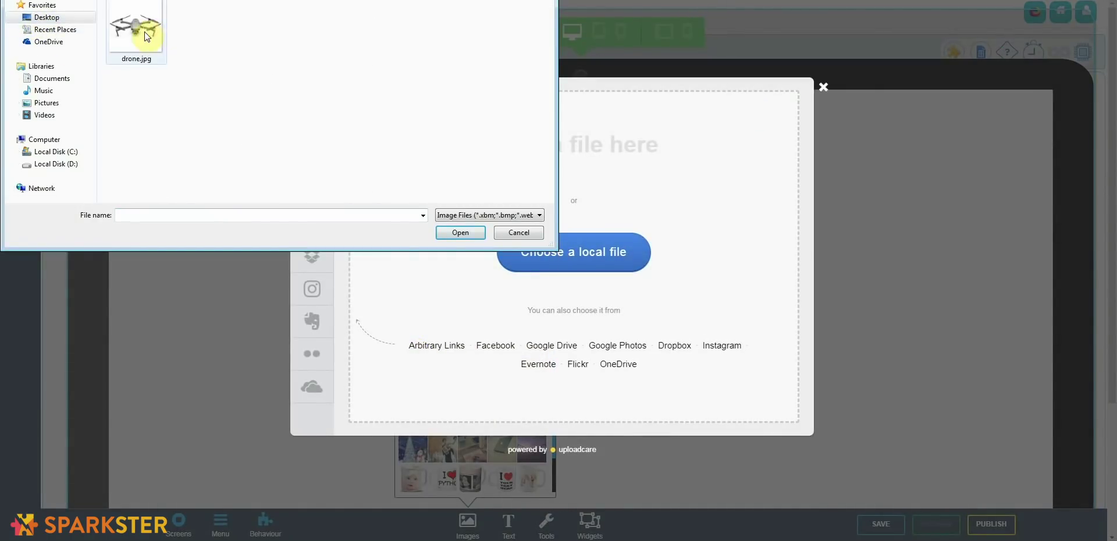
double_click(148, 26)
Step: Insert the drone picture onto the gadget form below the fields
click(115, 152)
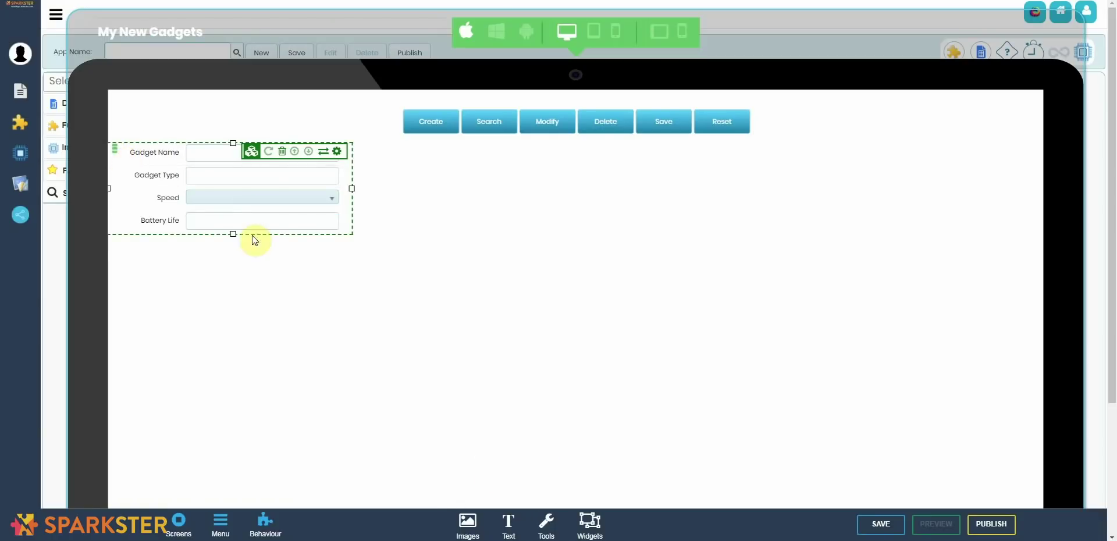
click(467, 523)
scroll(553, 425, down, 1)
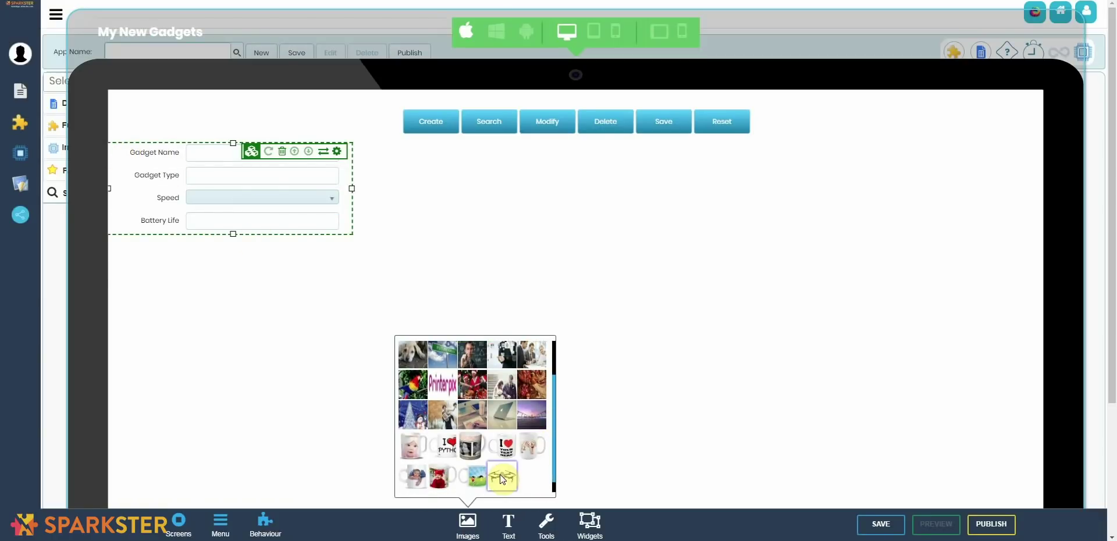
click(531, 477)
Step: Set the gadget screen's background image to the gadget picture
click(578, 436)
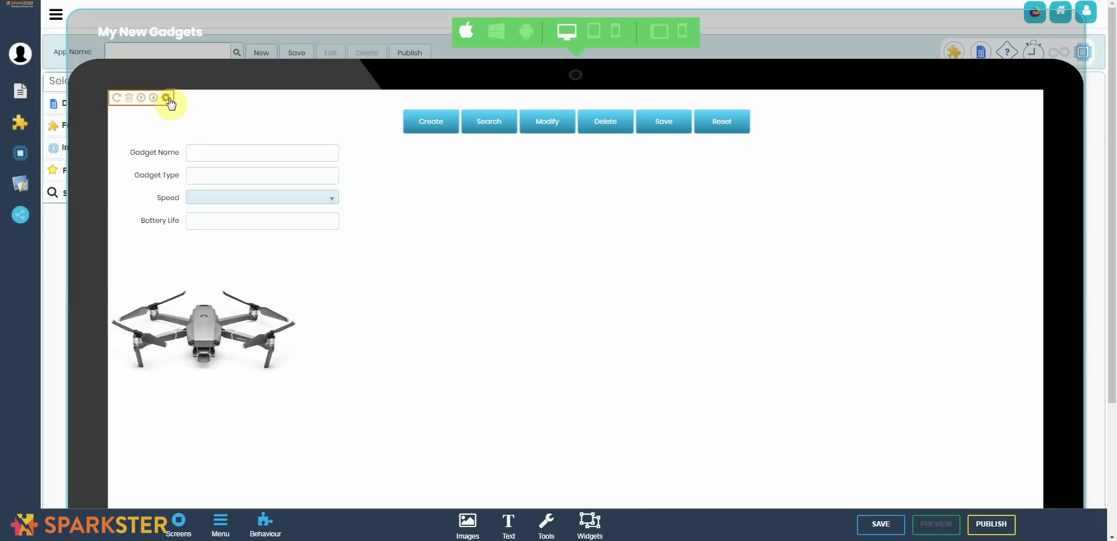
click(167, 98)
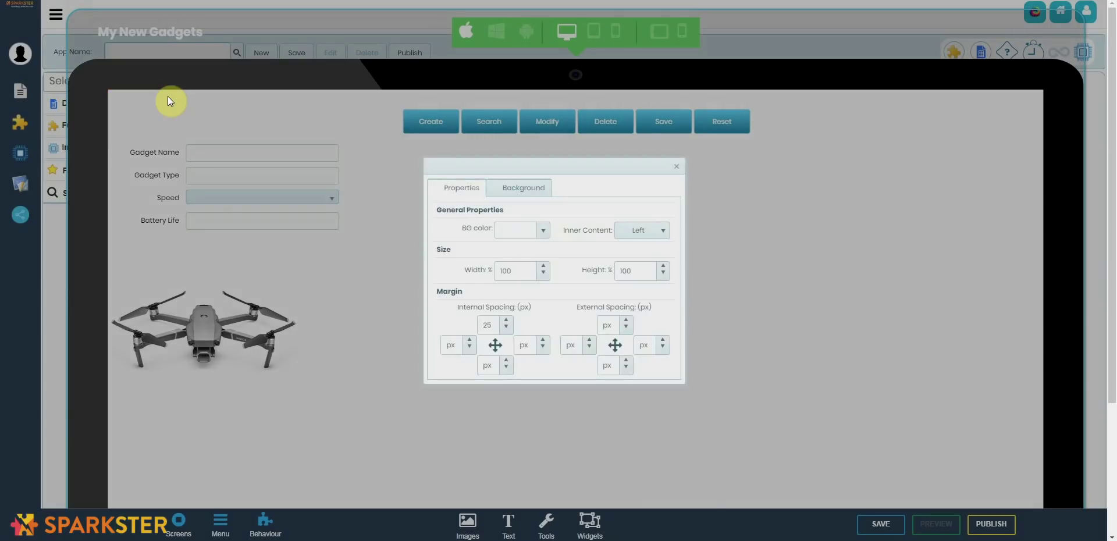
click(534, 195)
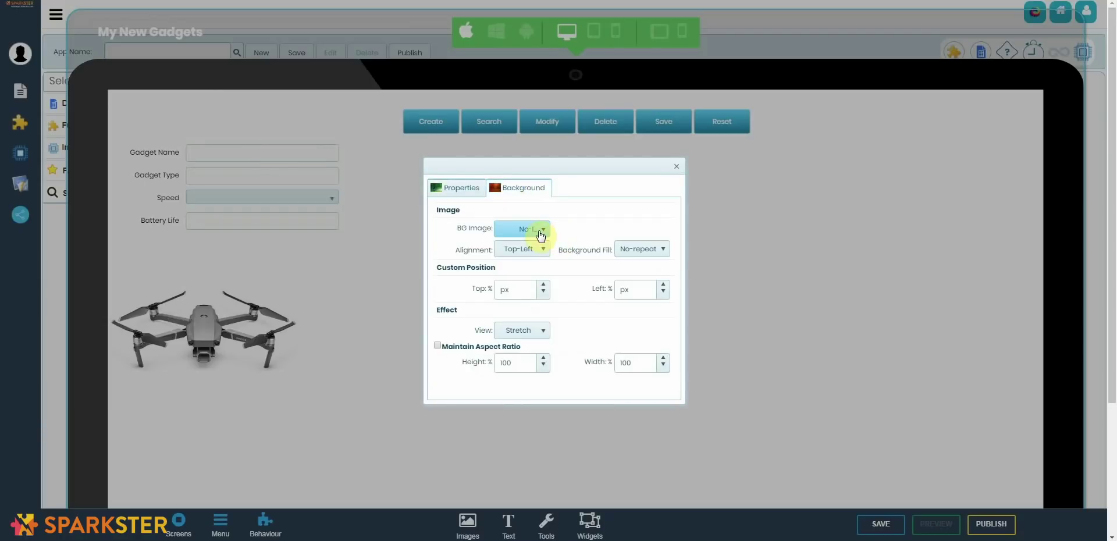
click(539, 230)
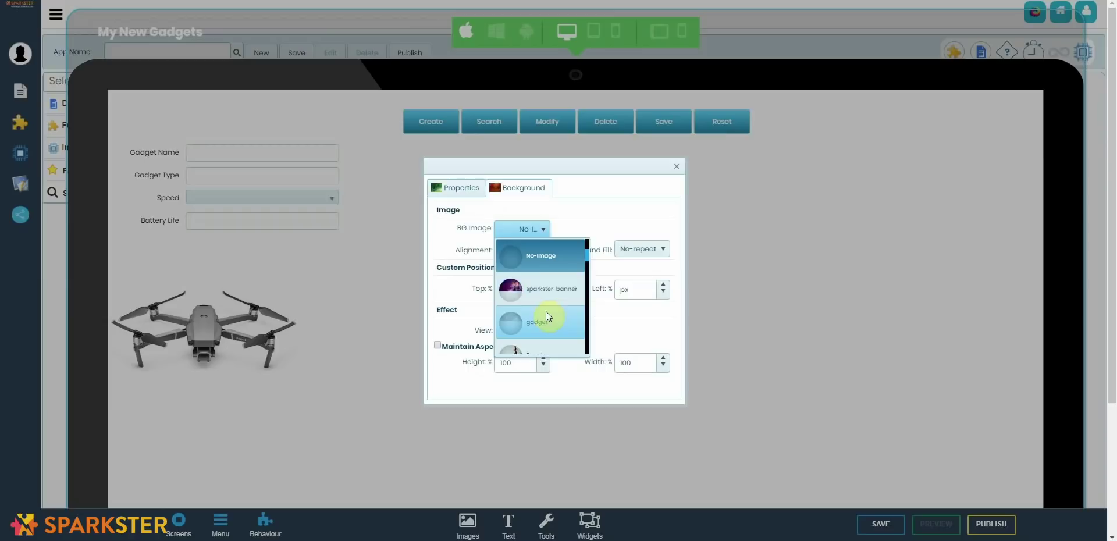
click(546, 316)
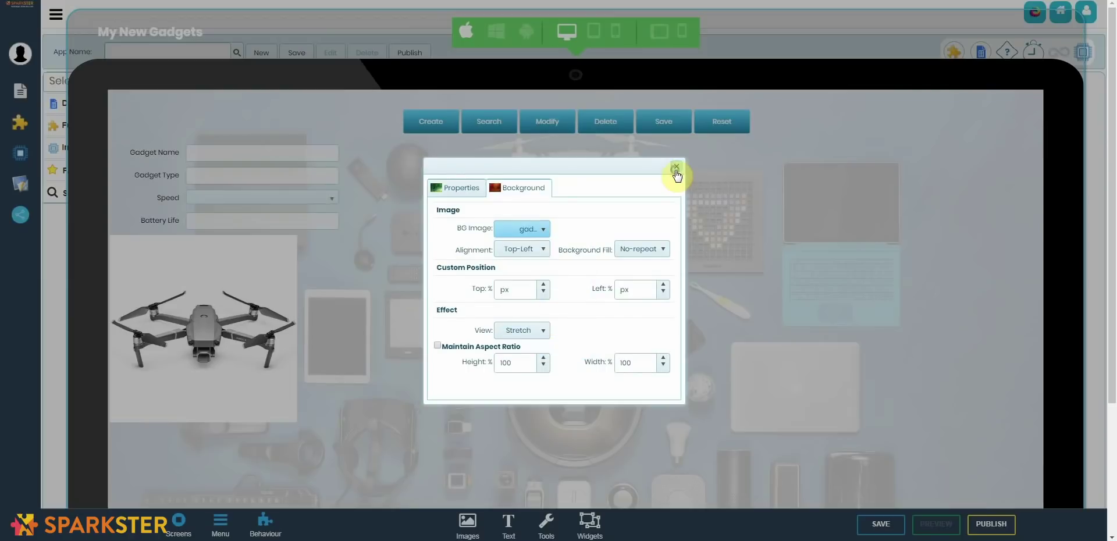
click(675, 167)
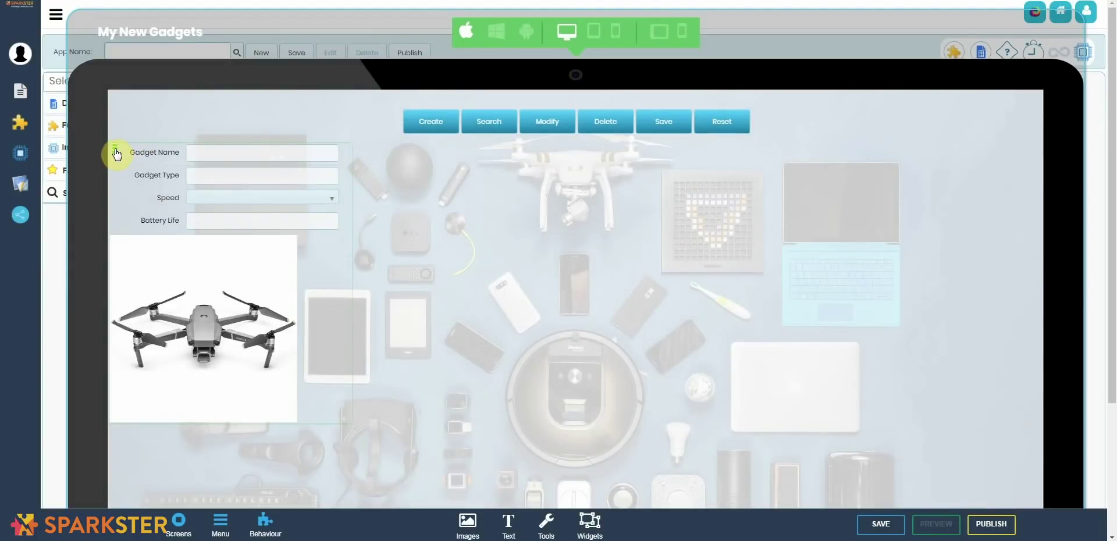
Step: Give the form container a light beige background colour
click(115, 153)
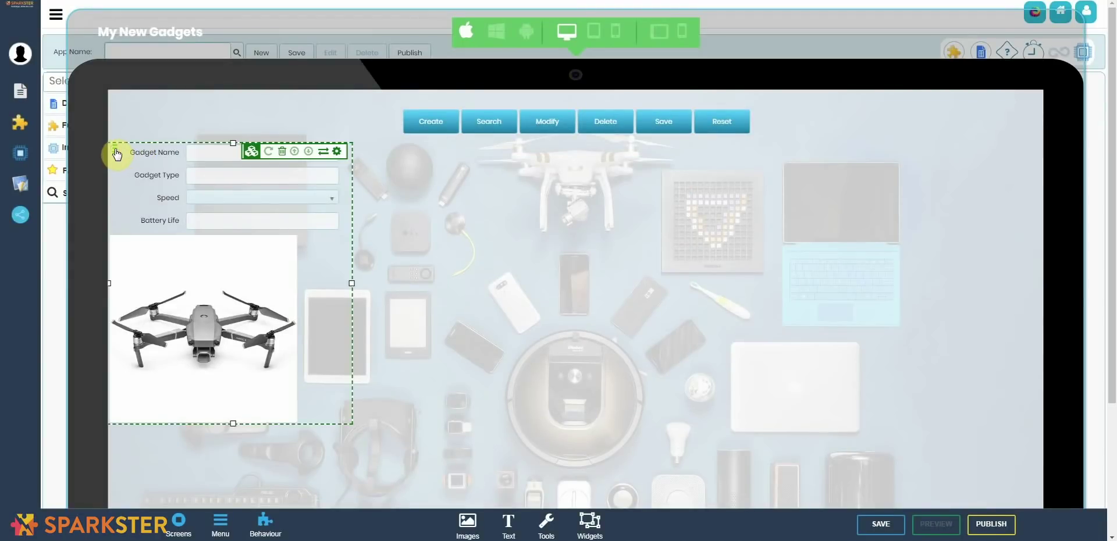
click(337, 152)
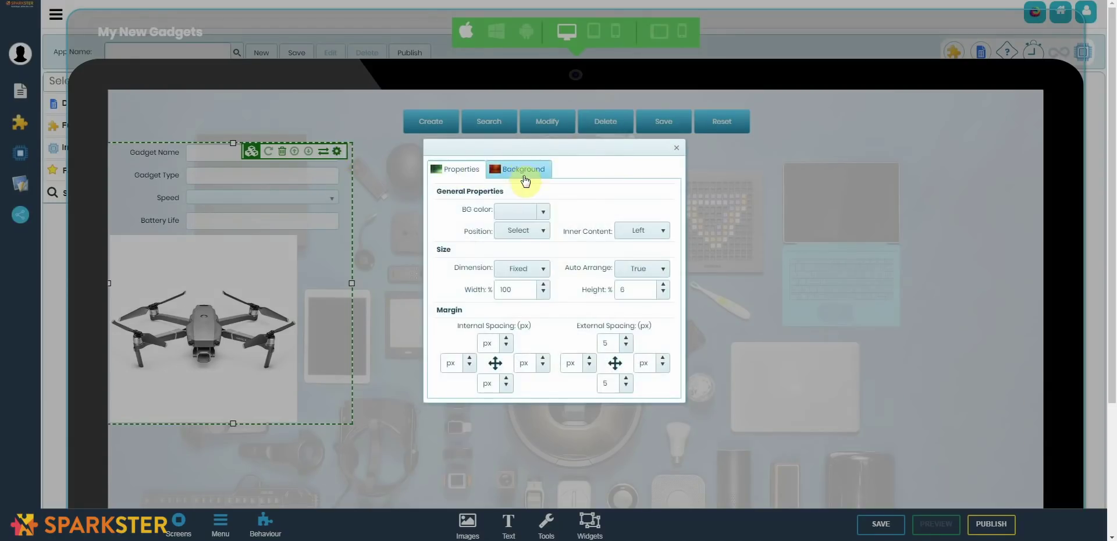
click(523, 211)
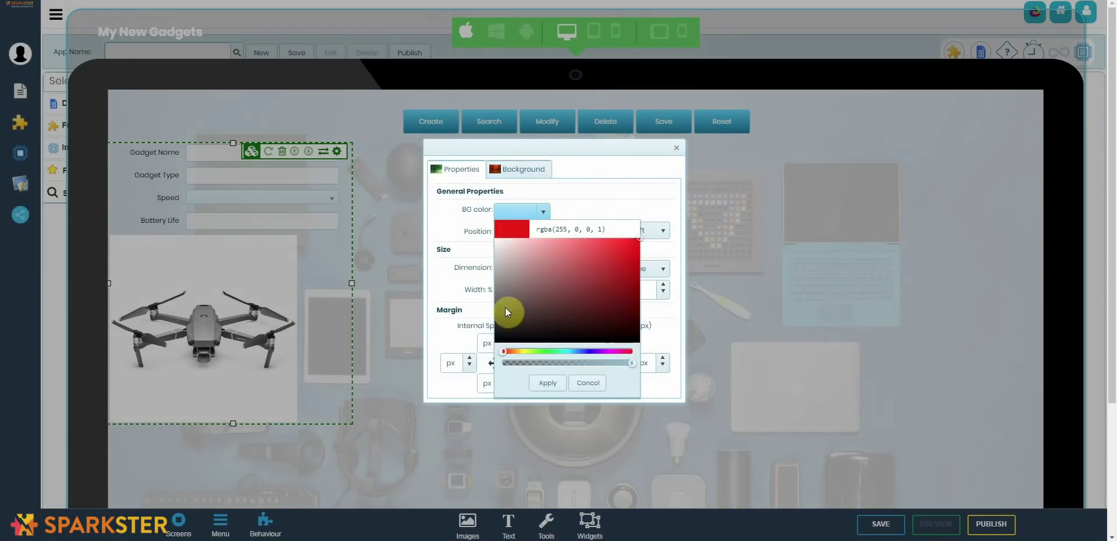
click(512, 352)
click(536, 279)
click(547, 383)
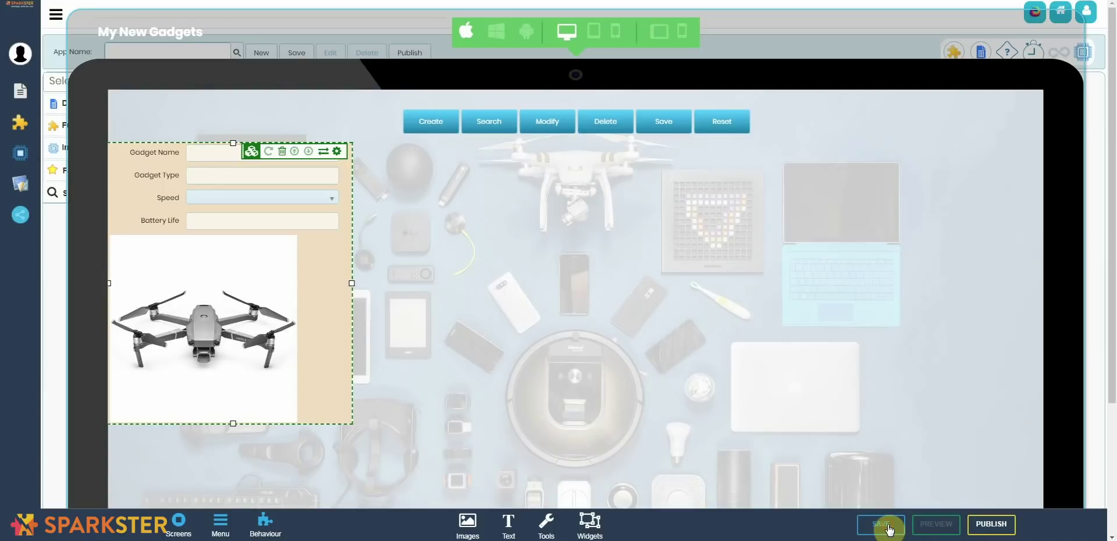
Step: Save the gadget screen with a menu added and dismiss the saved-successfully alert
click(888, 528)
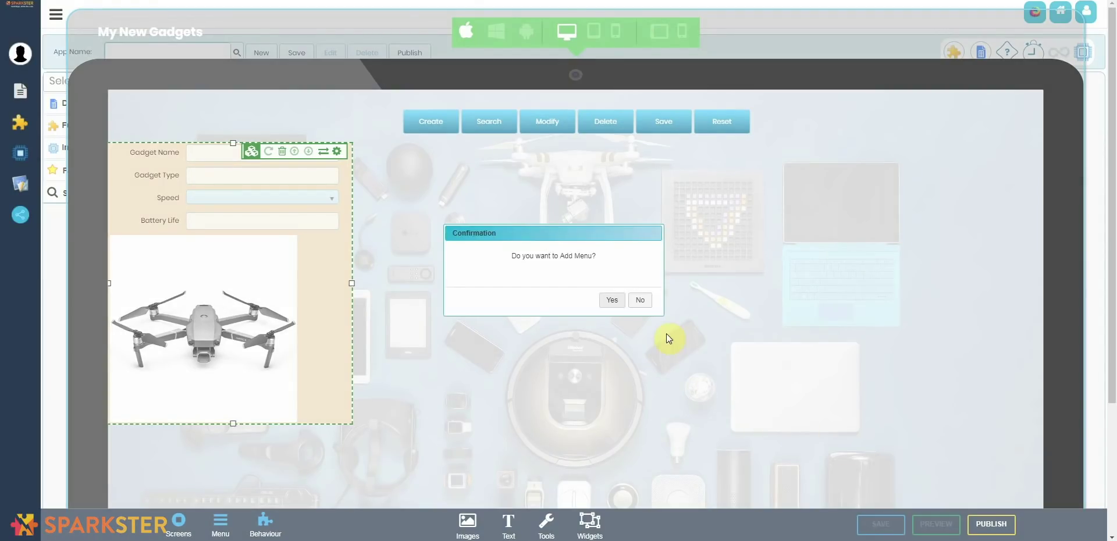
click(619, 301)
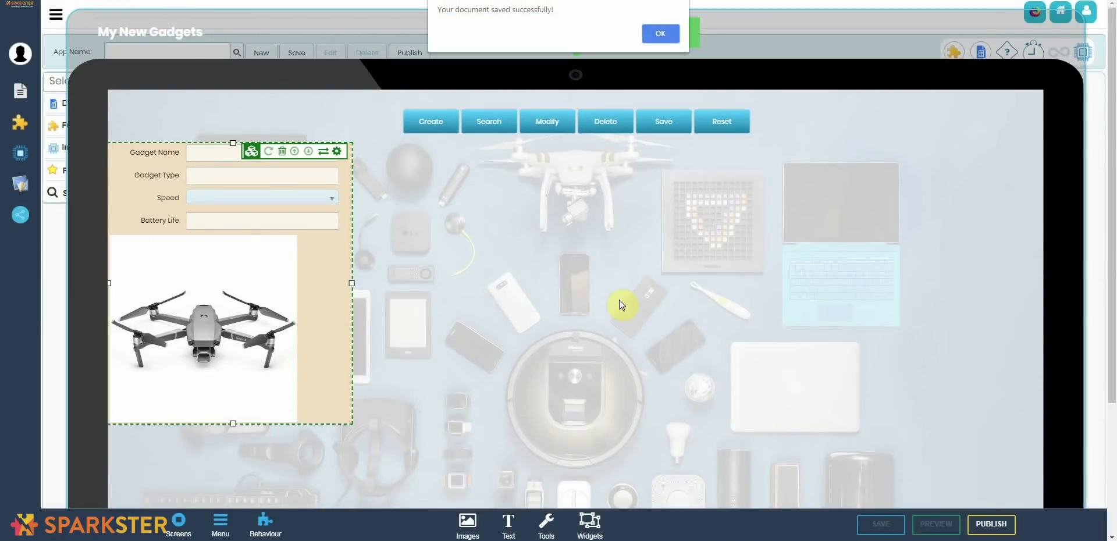
click(659, 34)
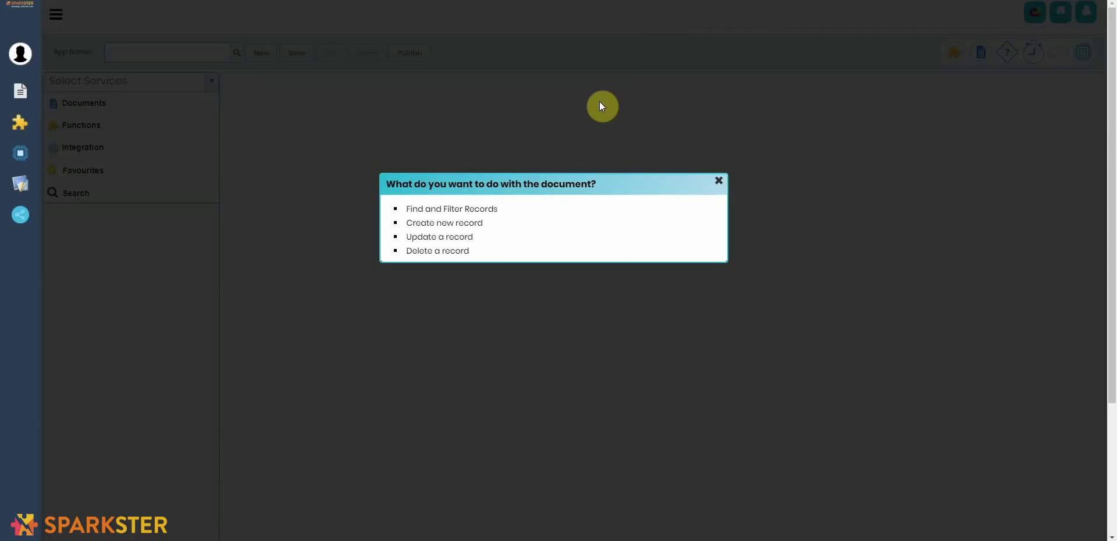
Step: Choose Create new record, delete the My New Gadgets node, and place a stopwatch trigger on the canvas
click(473, 226)
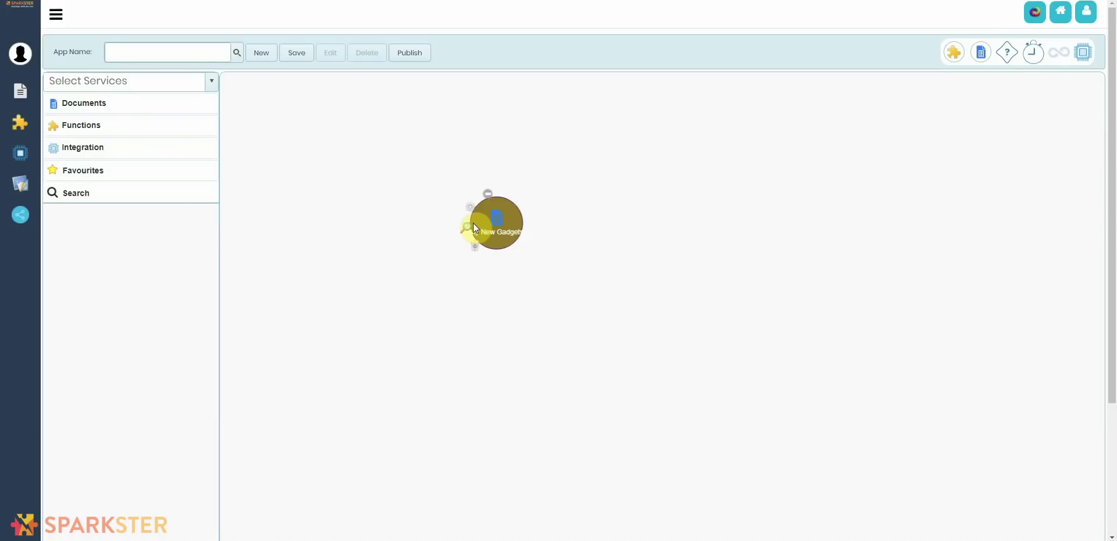
click(477, 247)
click(478, 248)
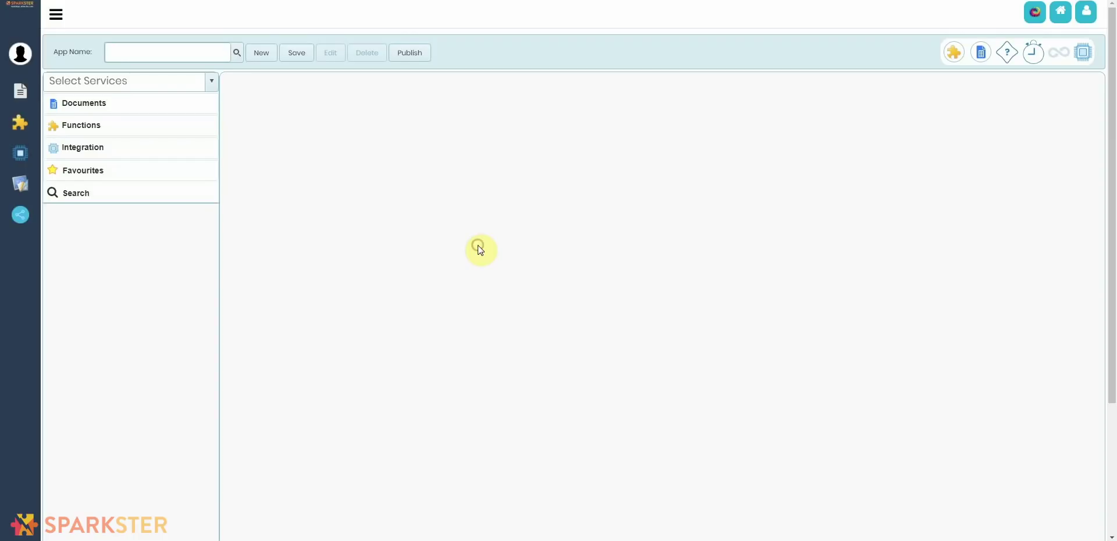
drag(1031, 54, 448, 157)
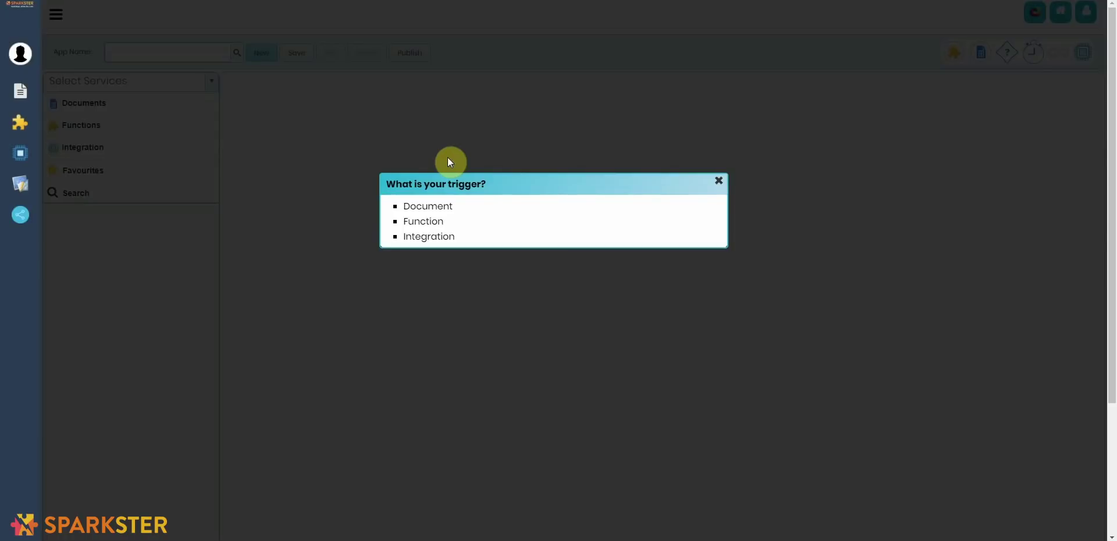
Step: Make the trigger fire when a MyNewGadgets document is saved
click(442, 207)
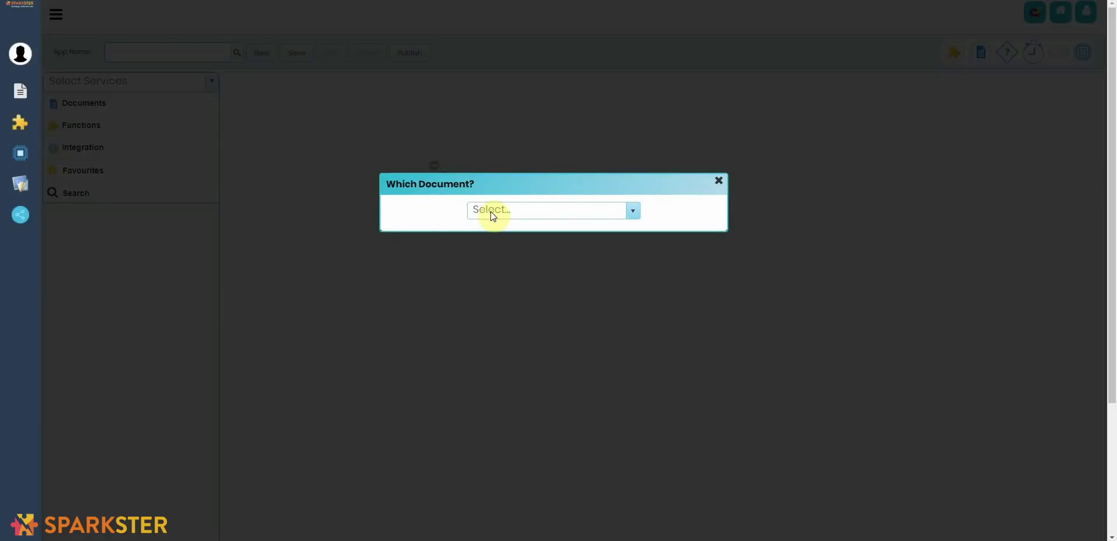
click(506, 210)
text(My)
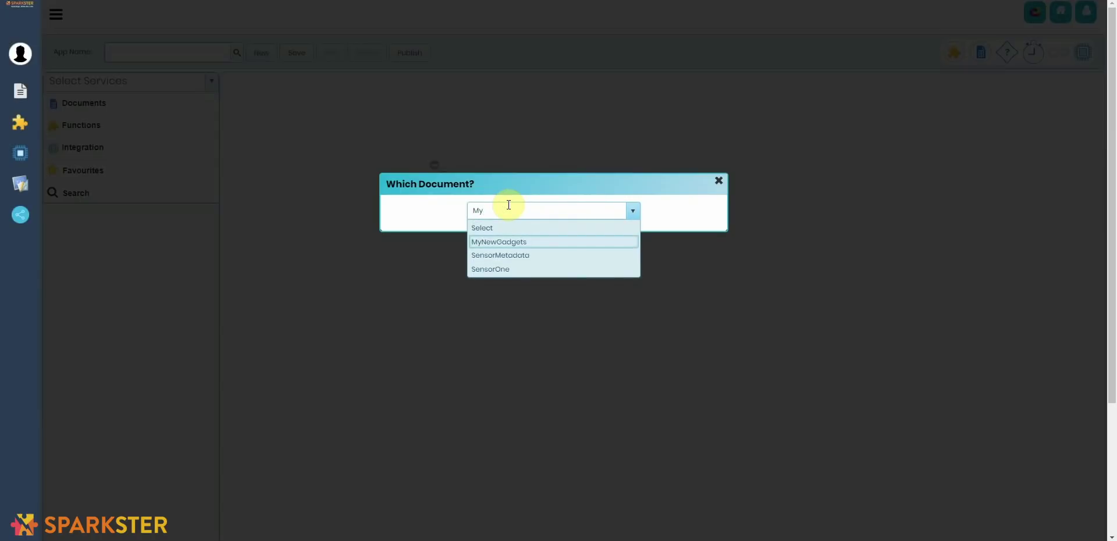
click(530, 241)
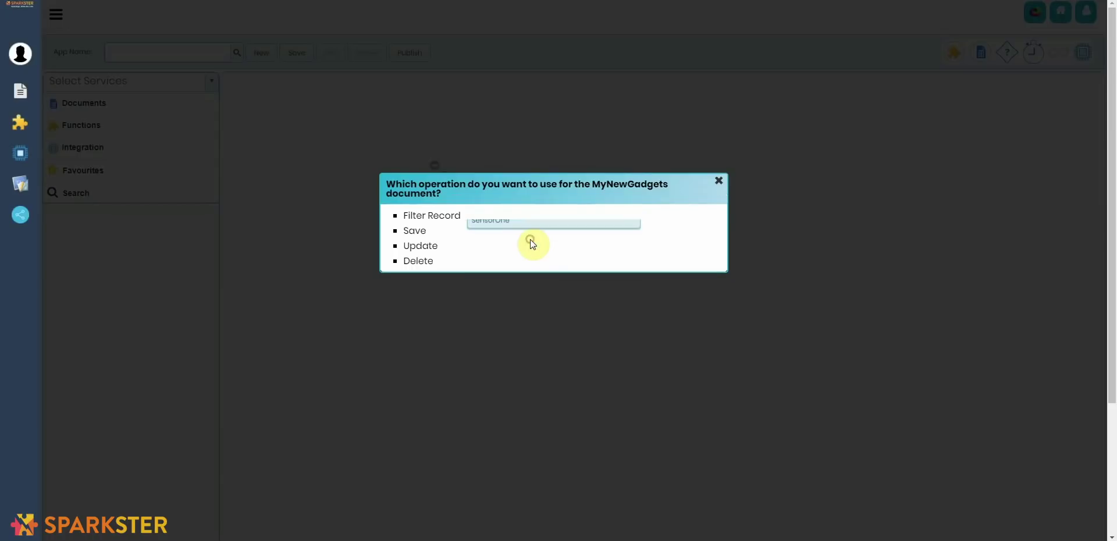
click(419, 229)
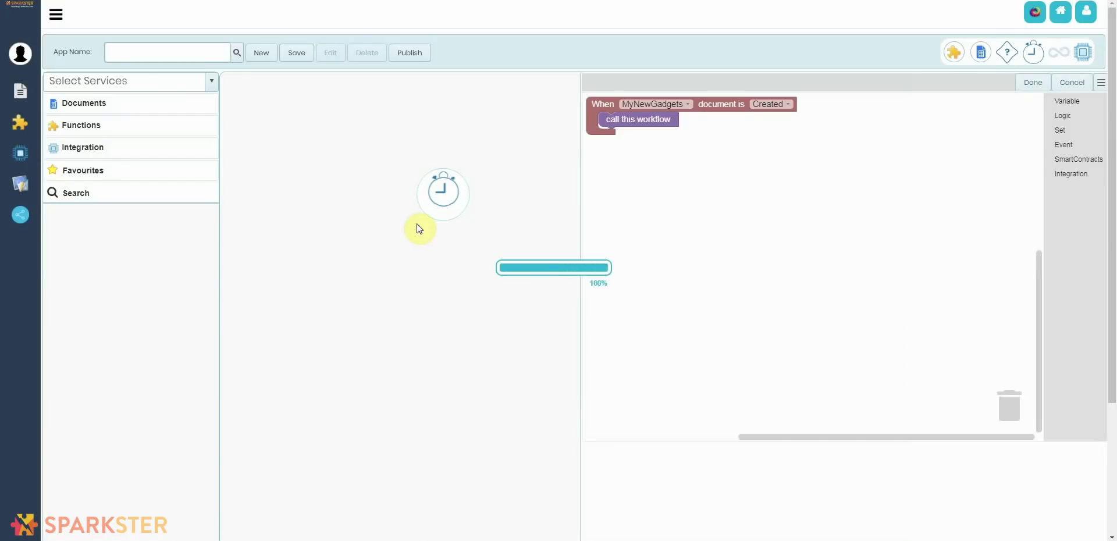
click(505, 252)
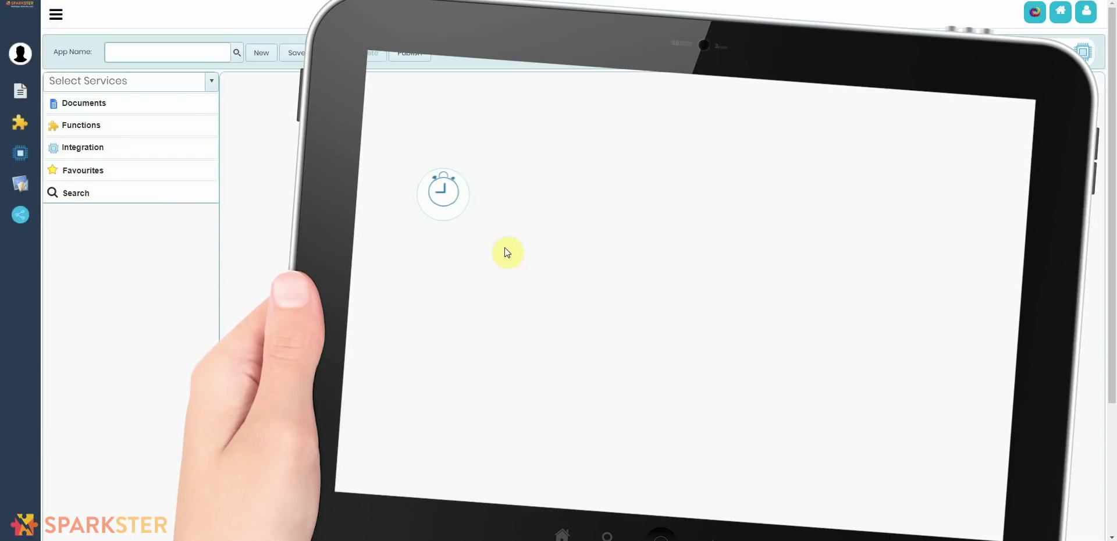
Step: Drag the Google Calendar integration from the Services panel onto the workflow canvas
click(178, 156)
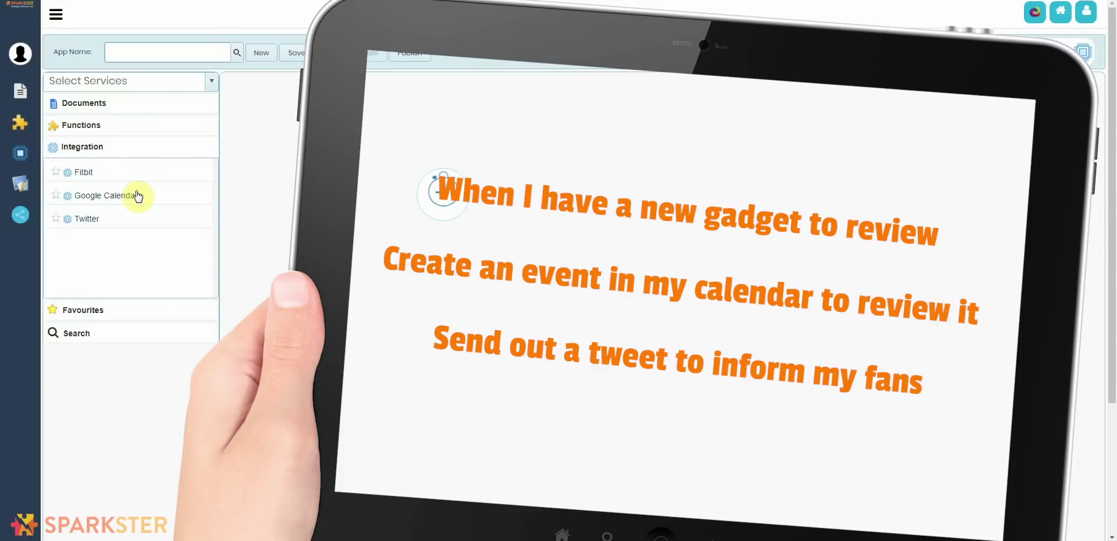
drag(129, 199, 597, 313)
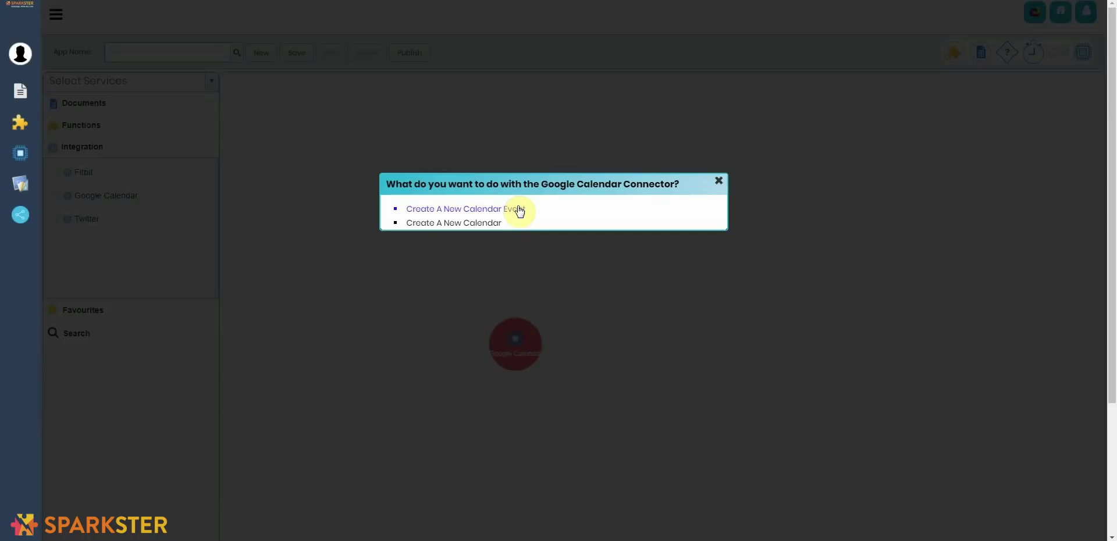
Step: Choose Create A New Calendar Event, sign in with the Google account and password, and allow calendar access
click(519, 210)
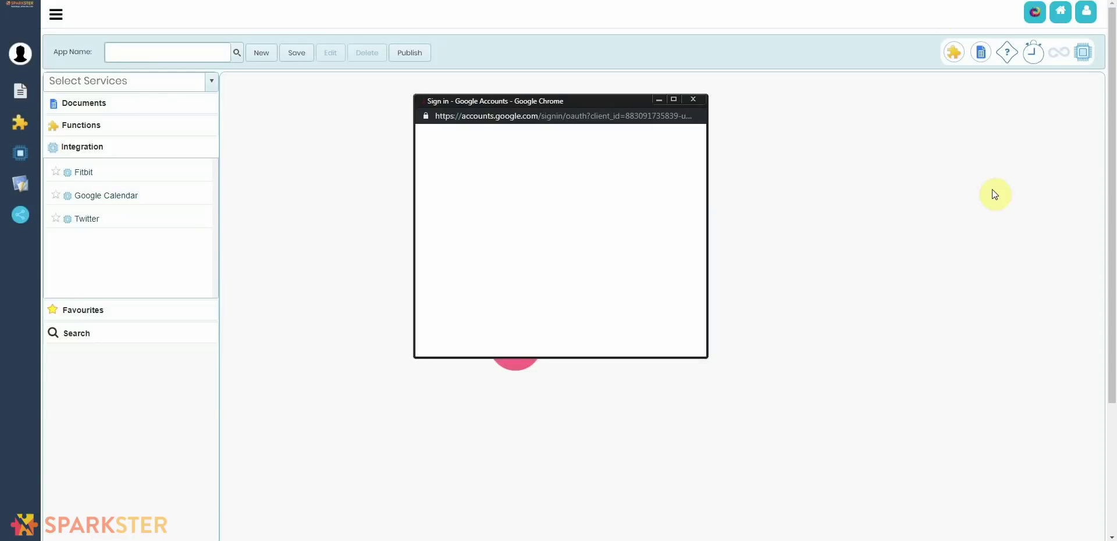
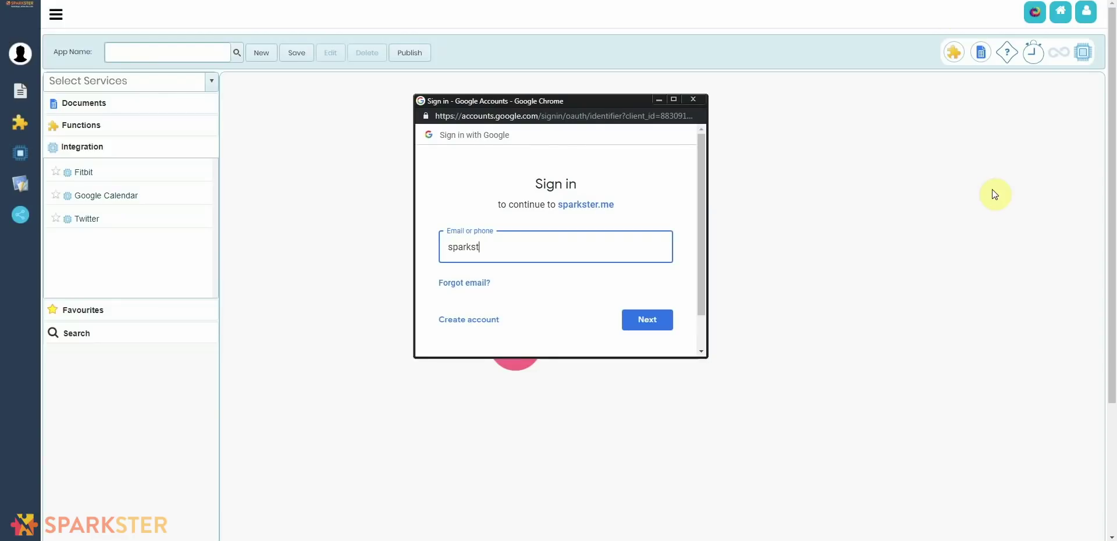
click(646, 321)
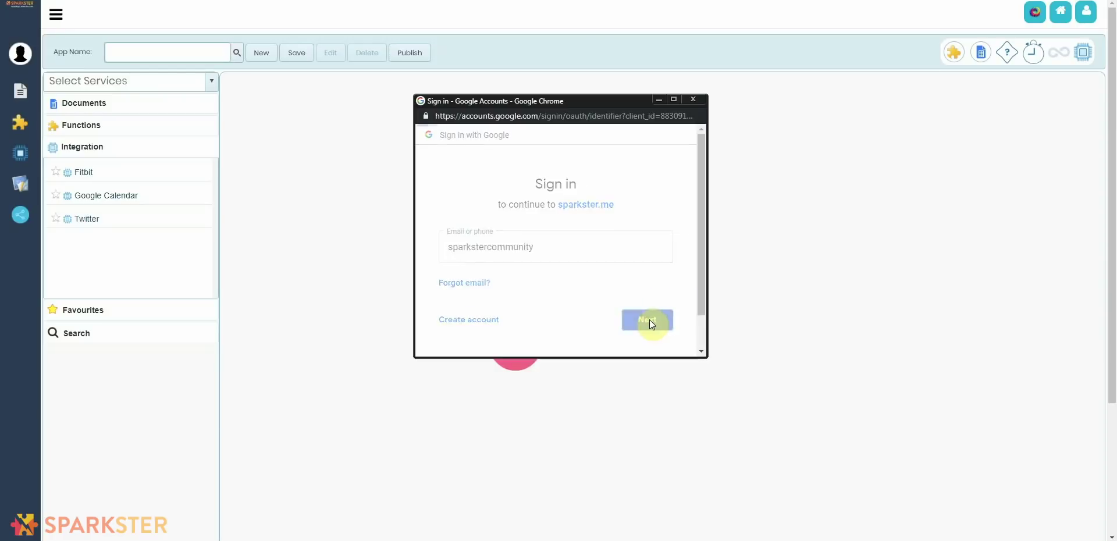
text(*************)
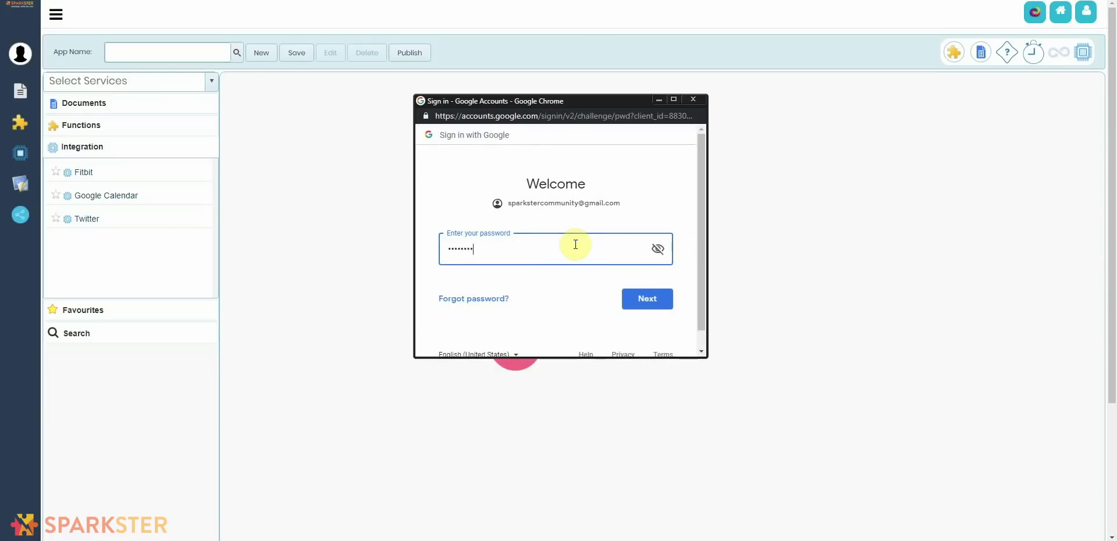
click(647, 299)
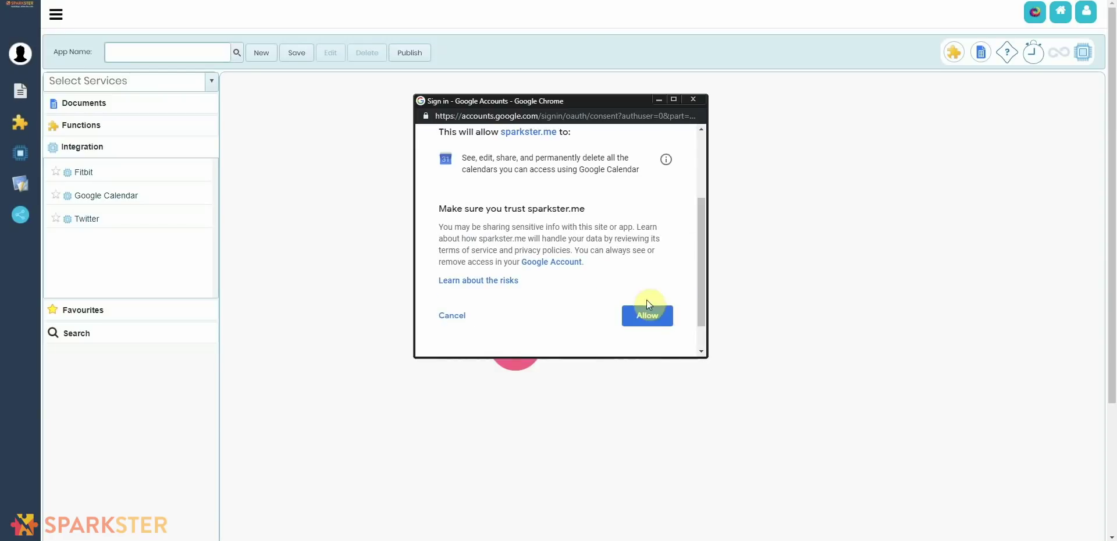
click(649, 315)
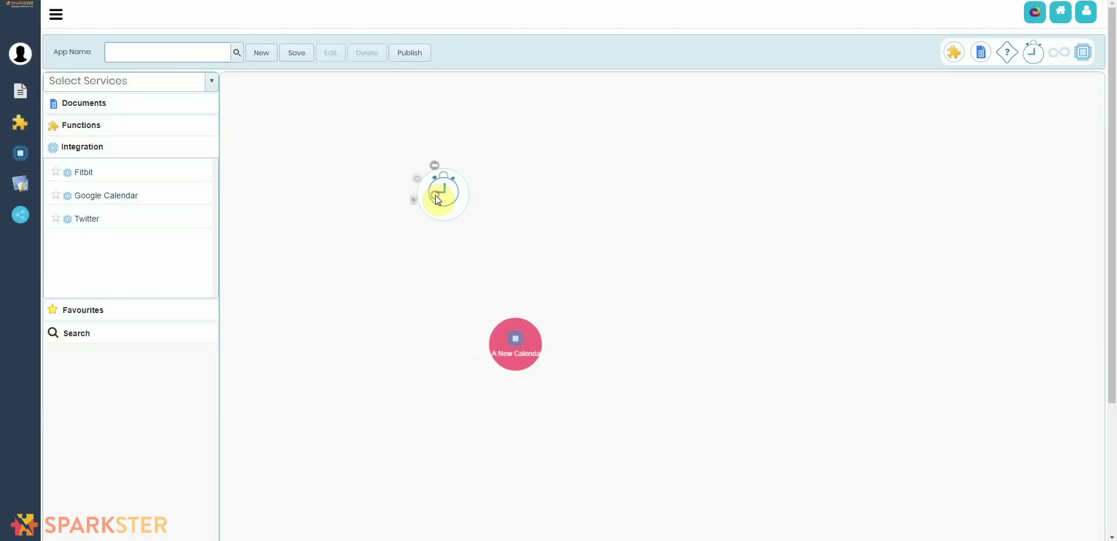
Step: Connect the document trigger to the Create A New Calendar Event node
drag(437, 200, 388, 198)
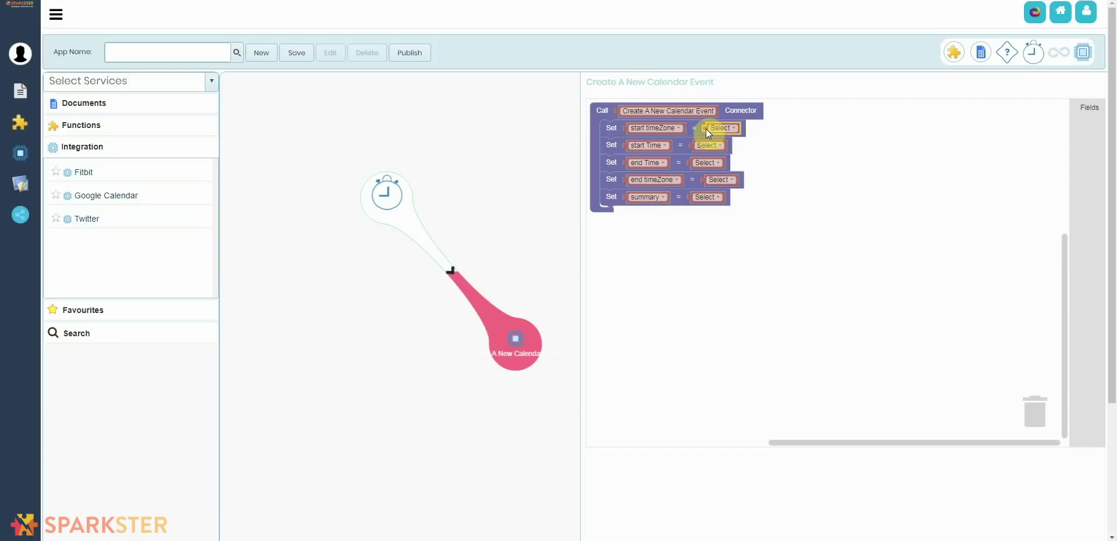
Step: Fill both start and end timeZone with Europe/Zurich
drag(706, 128, 1087, 111)
click(1086, 111)
drag(1006, 129, 699, 179)
click(735, 129)
key(ctrl+c)
key(ctrl+v)
drag(699, 144, 698, 163)
Step: Set start Time to 2019-03-23T20:30:00 and end Time to 2019-03-23T21:30:00
right_click(714, 146)
click(747, 154)
right_click(695, 166)
key(Escape)
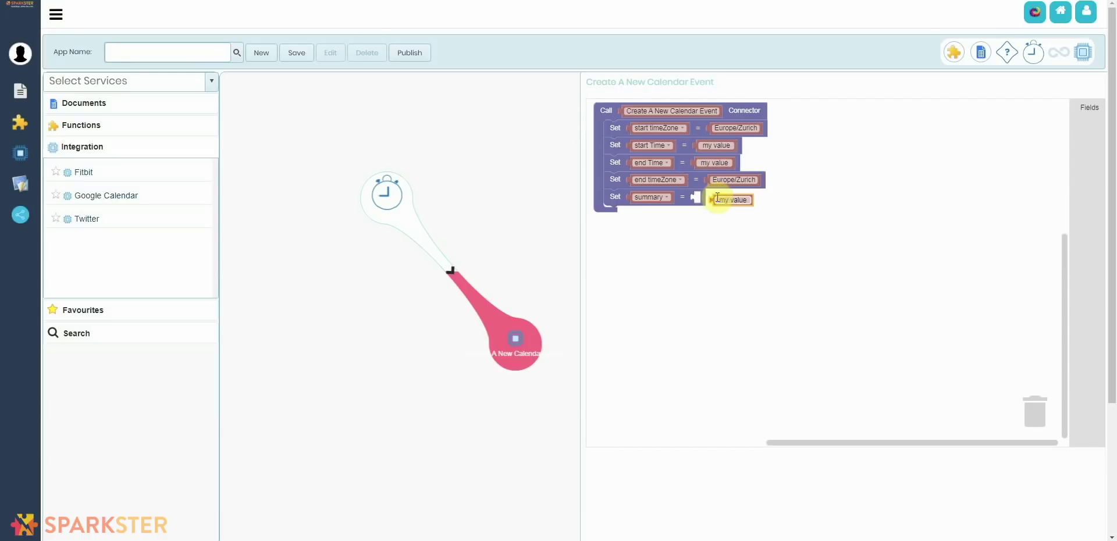
click(715, 145)
text(2019-03-23T20:30:00)
click(713, 163)
text(2019-03-23T21:30:00)
click(705, 197)
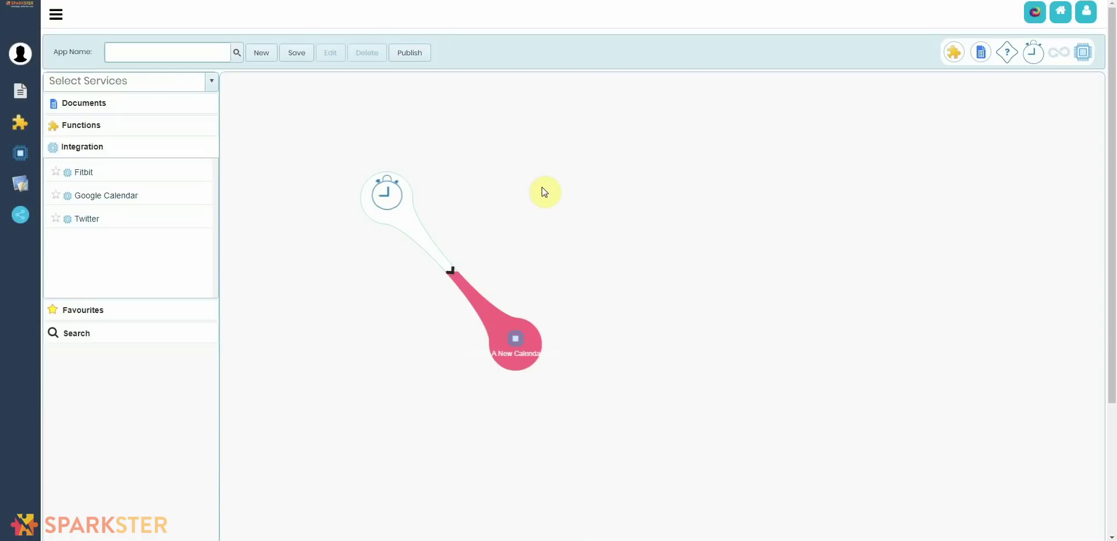
Step: Add a Twitter Send A Tweet node to the workflow canvas
drag(82, 218, 753, 357)
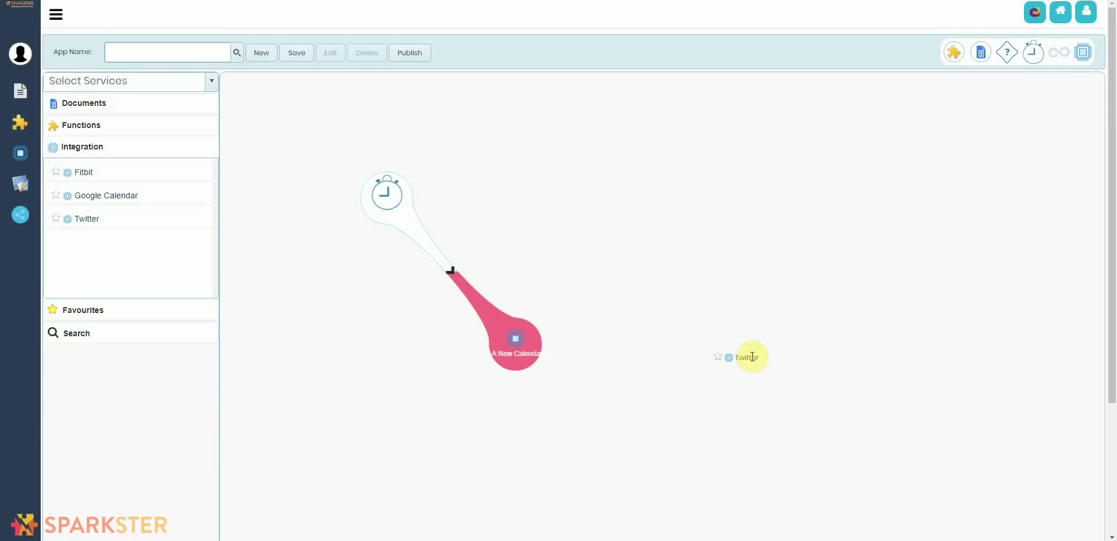
drag(752, 357, 753, 357)
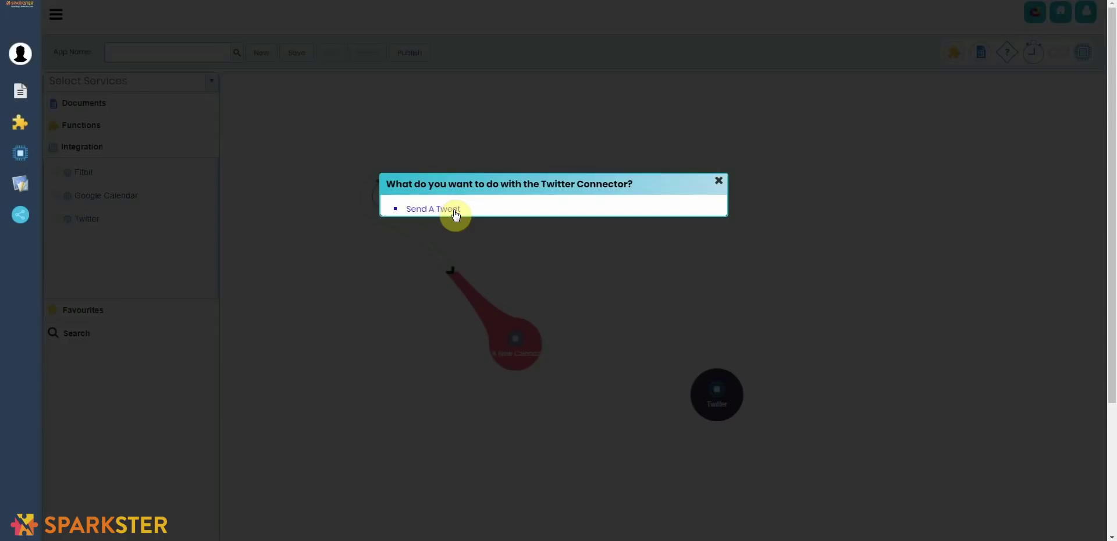
click(455, 215)
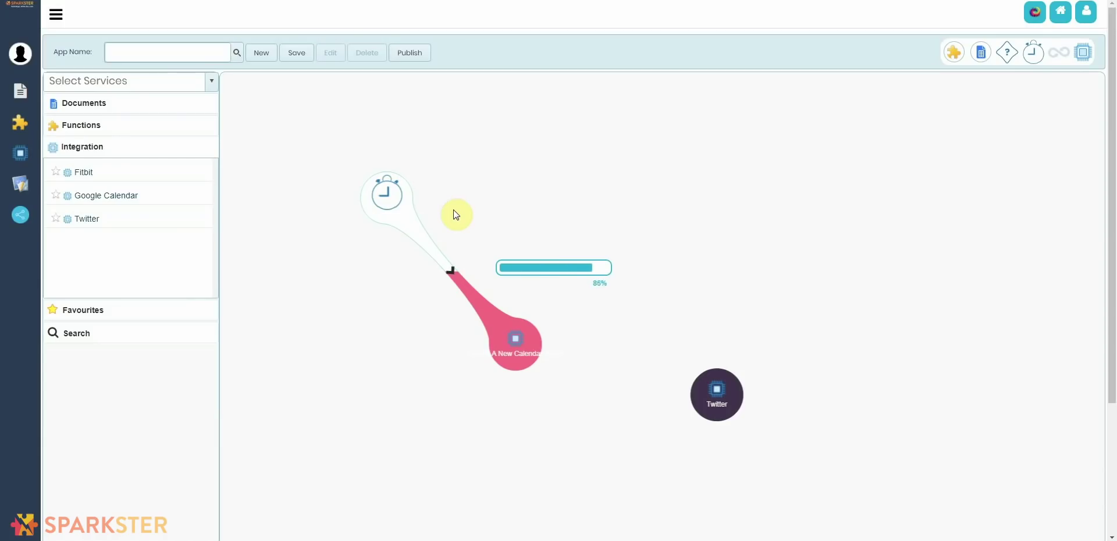
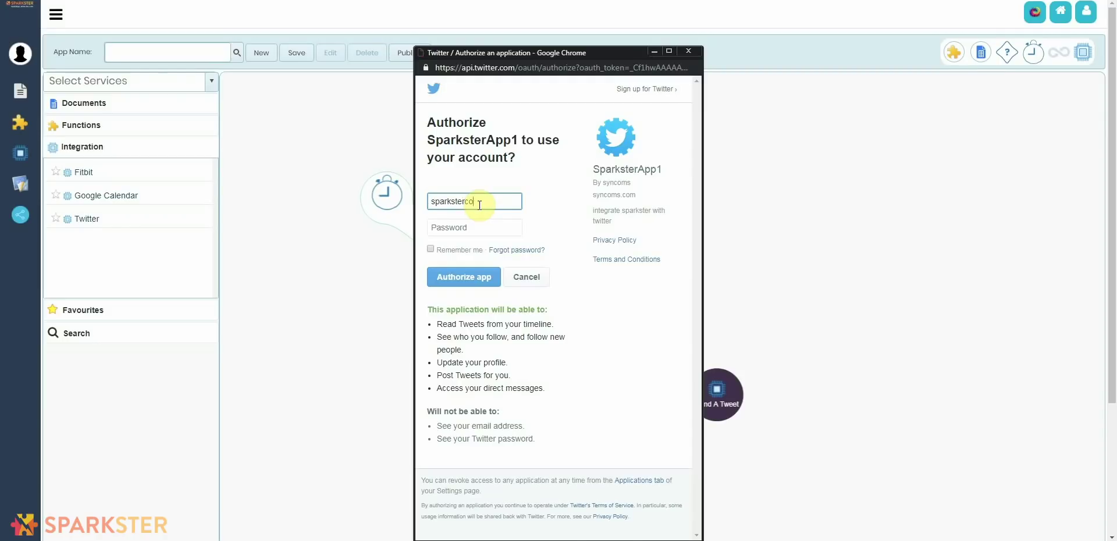
Step: Sign in to authorize the Twitter account, then link the calendar event node to Send A Tweet
key(Tab)
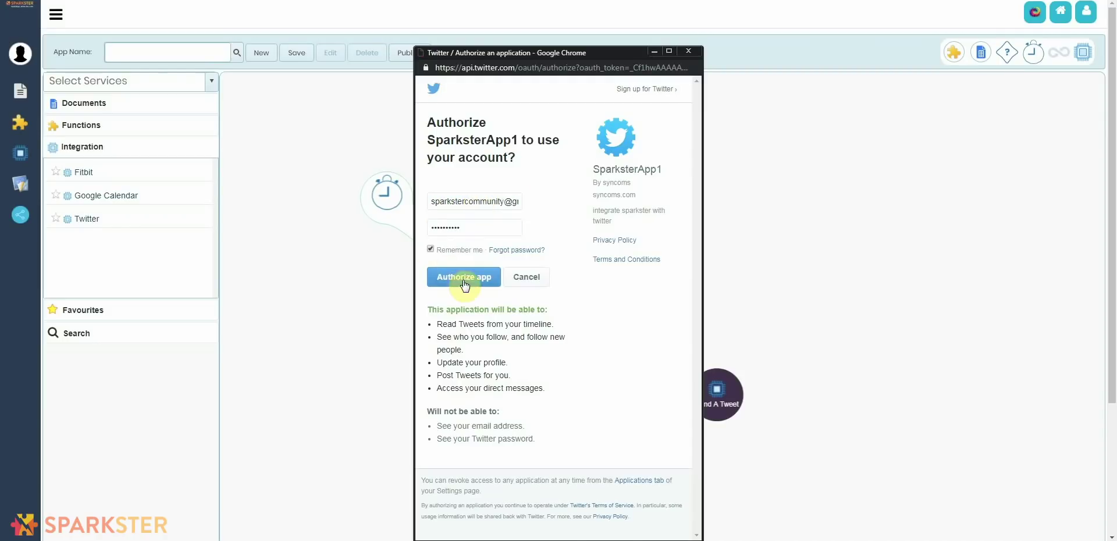
click(464, 277)
drag(501, 344, 476, 420)
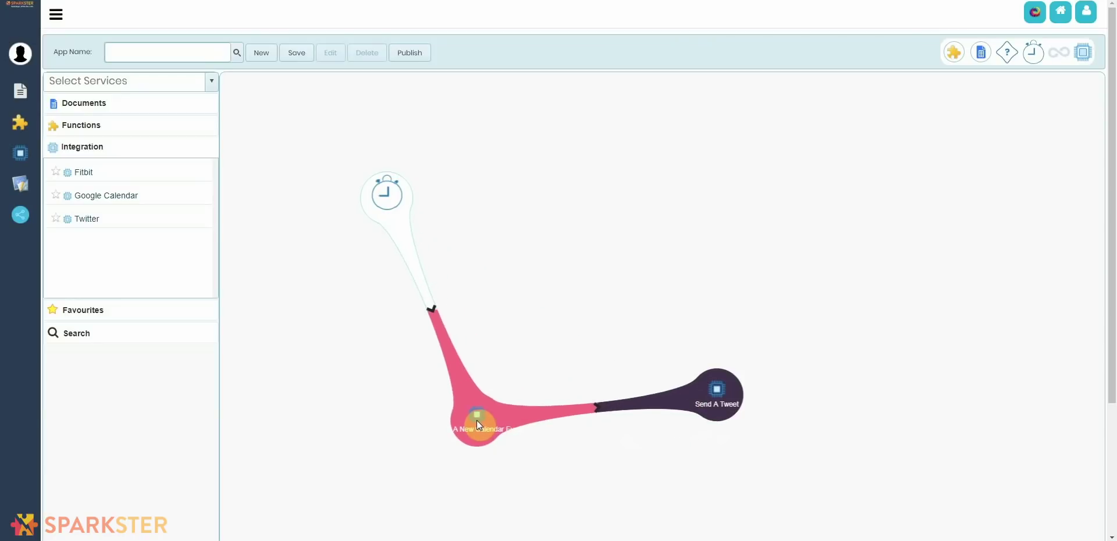
Step: Replace Tweet Content's Select block with a value block holding the pasted DJI Mavic 2 Pro Drone announcement
click(475, 419)
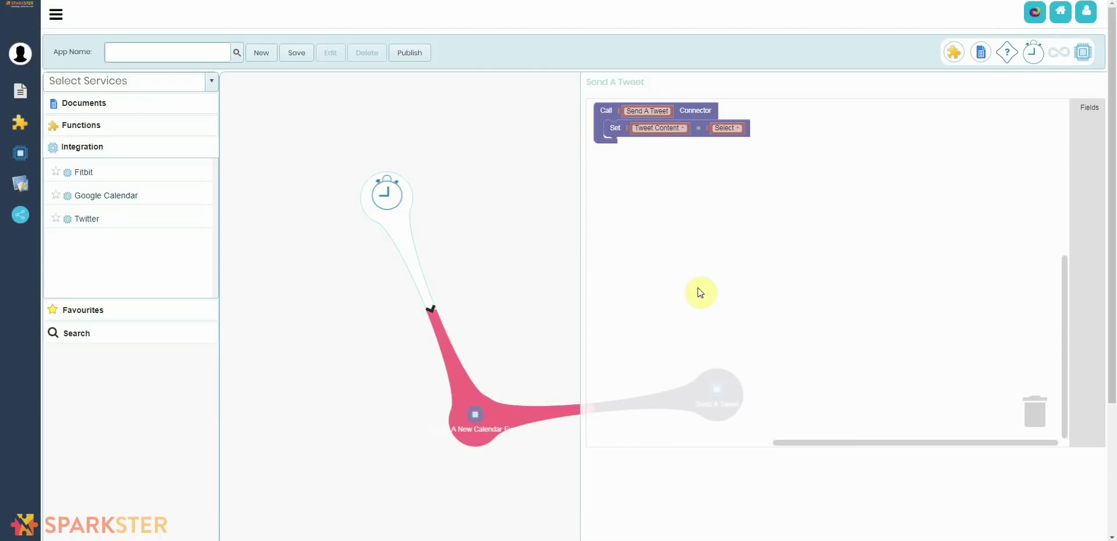
click(712, 127)
drag(712, 127, 1069, 123)
click(1088, 110)
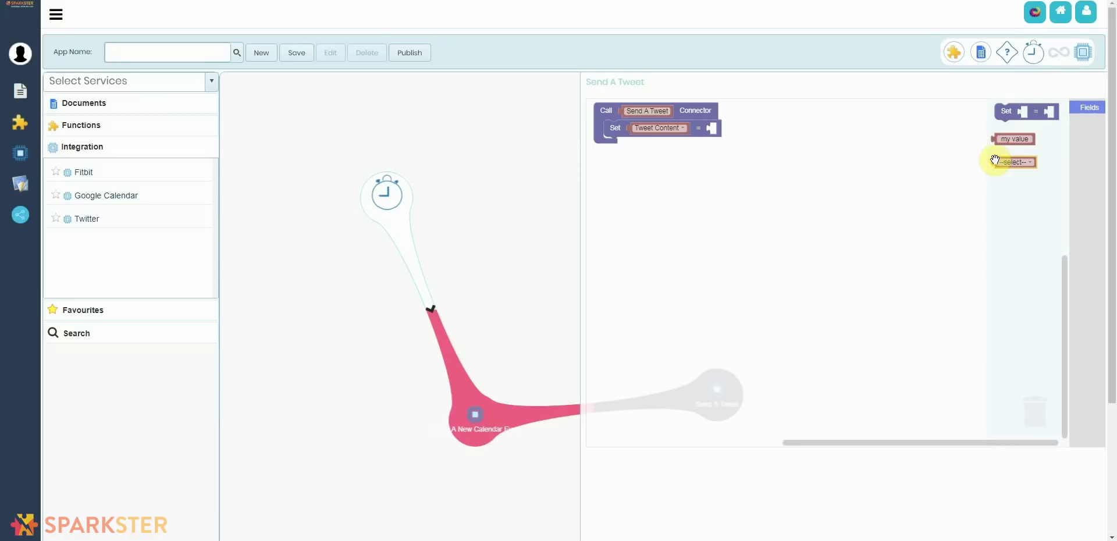
drag(995, 140, 713, 131)
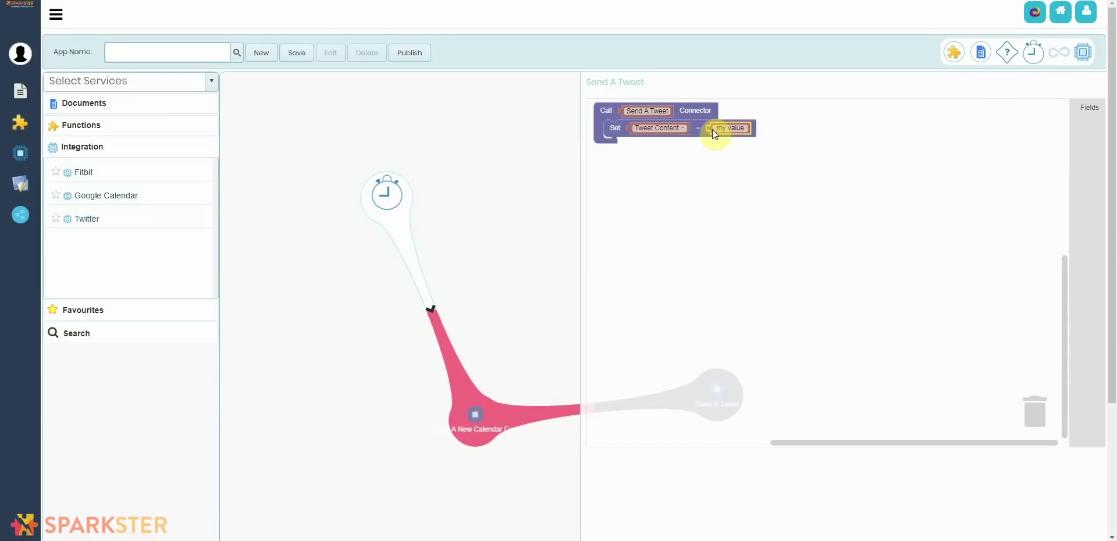
click(713, 129)
key(ctrl+v)
click(768, 172)
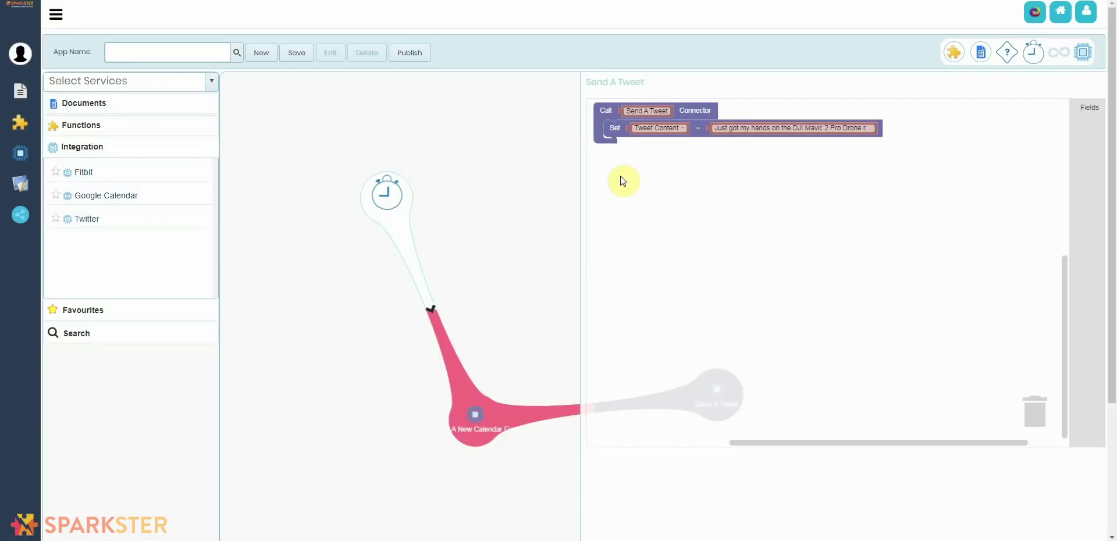
Step: Close the tweet editor, save the workflow as 'Gadget Reviews' and dismiss both confirmations
click(542, 176)
click(160, 55)
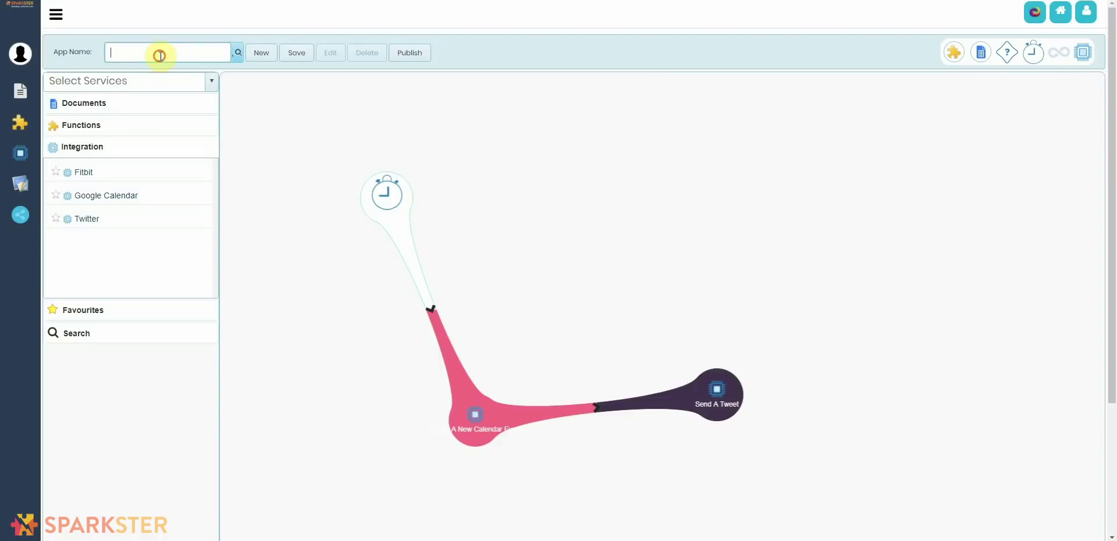
text(Gadget)
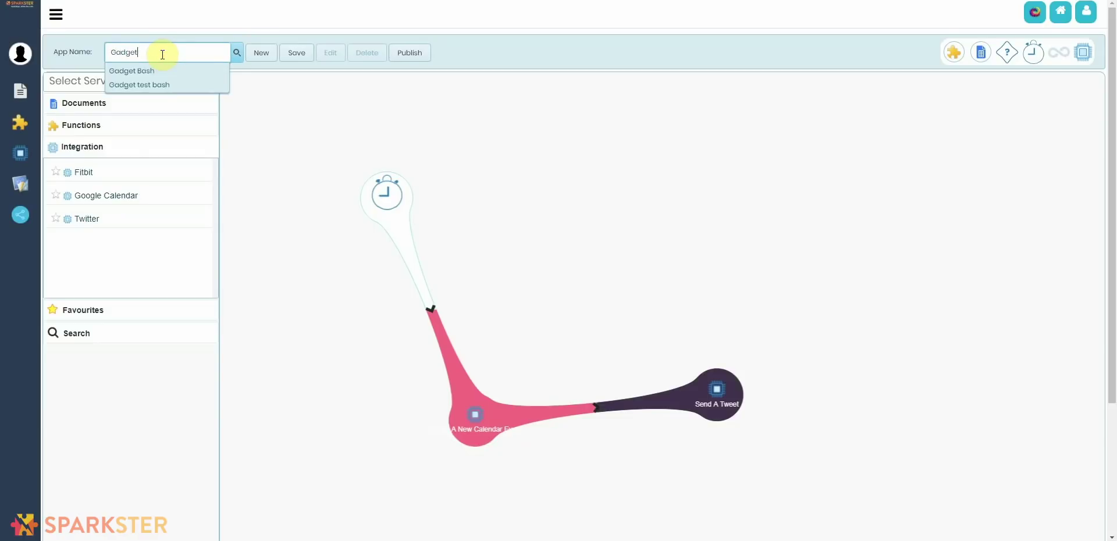
text( Reviews)
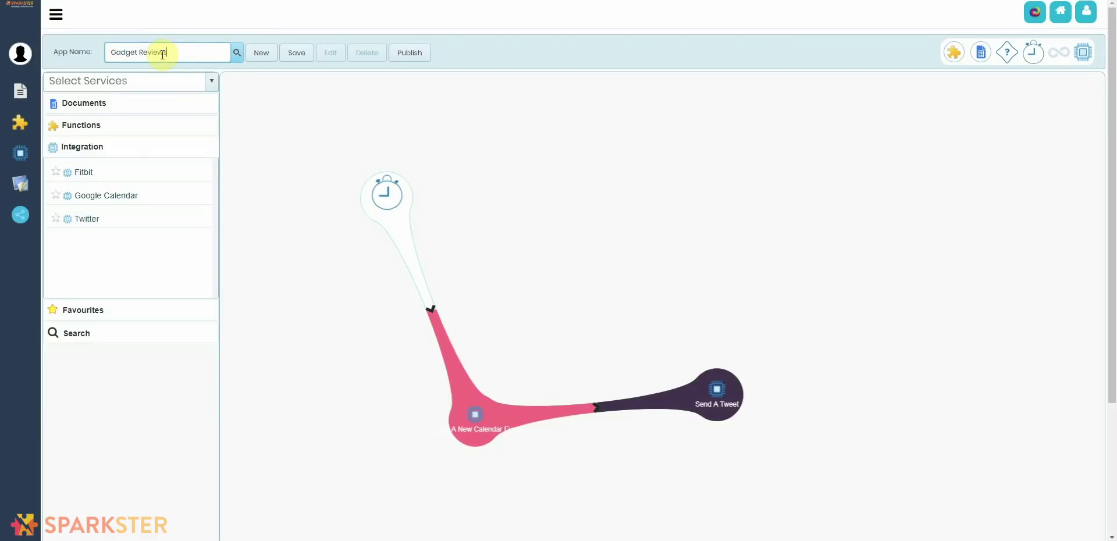
click(298, 55)
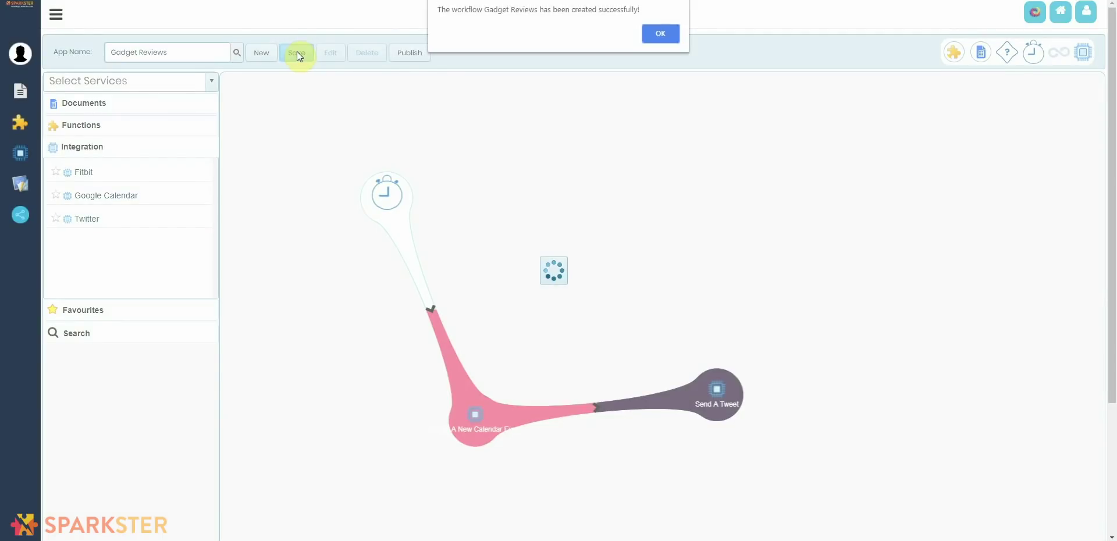
click(667, 35)
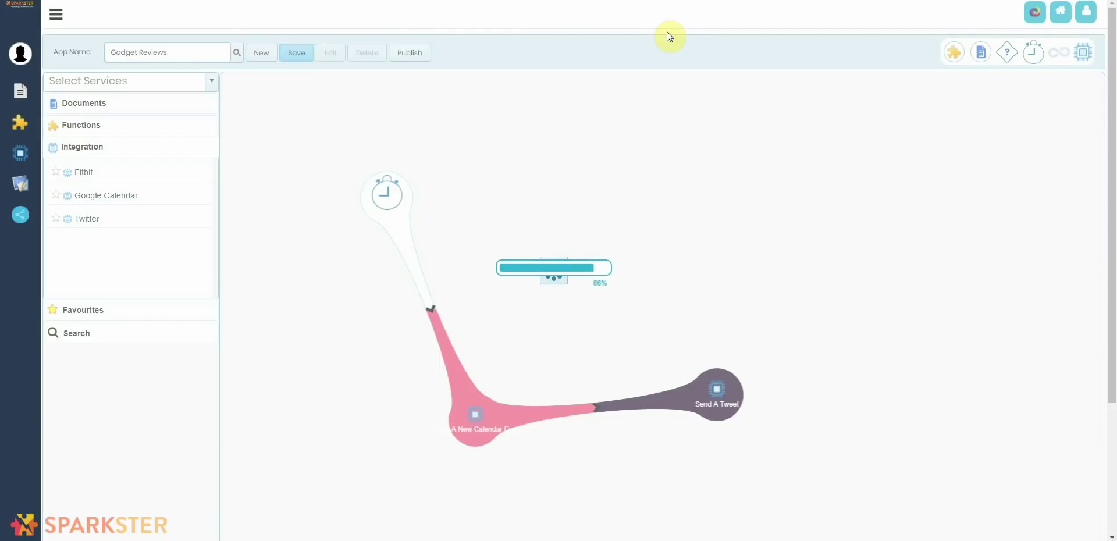
click(667, 34)
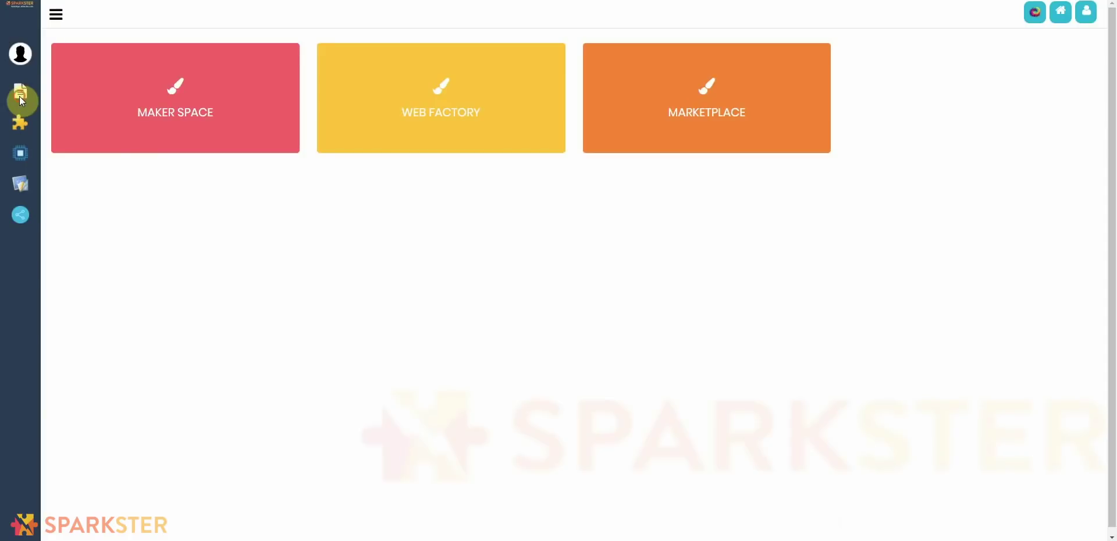
Step: Save a My New Gadgets record: DJI Mavic 2 Pro Drone, Drone with Camera, 40-60 mph, 2 hours battery life
mouse_move(20, 96)
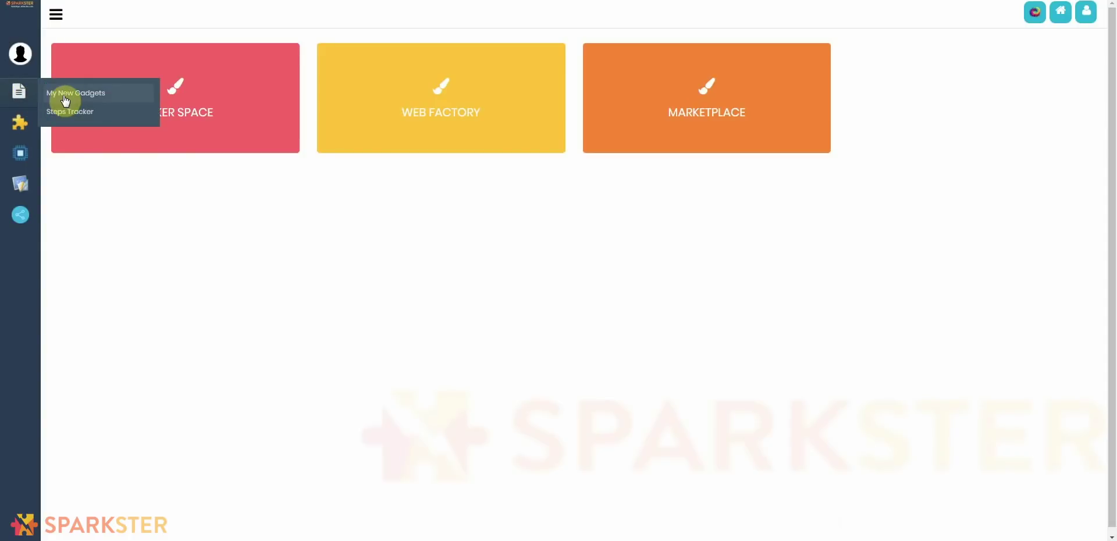
click(65, 100)
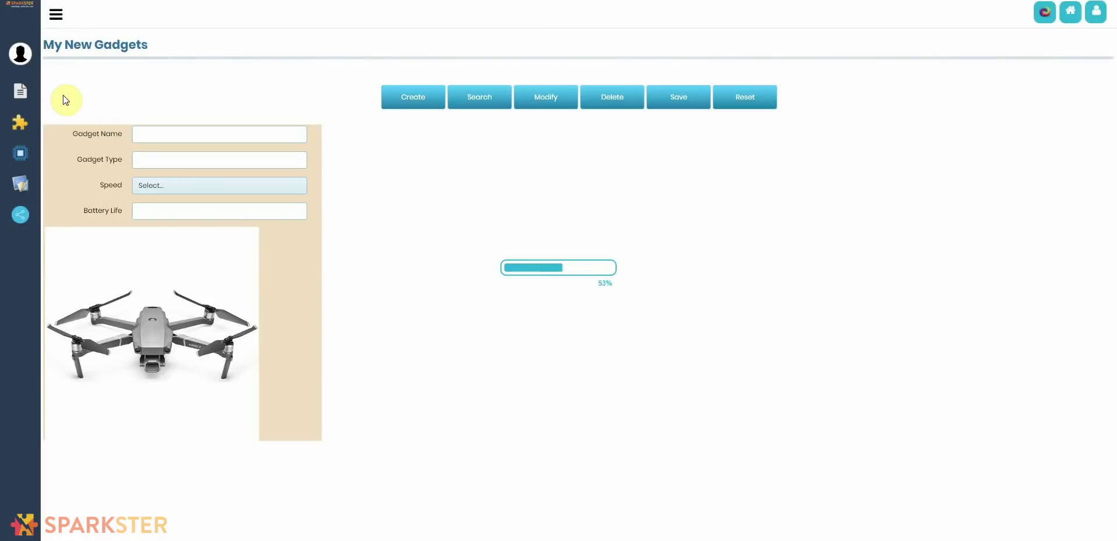
click(229, 140)
text(DJI Mavic 2 Pro Drone)
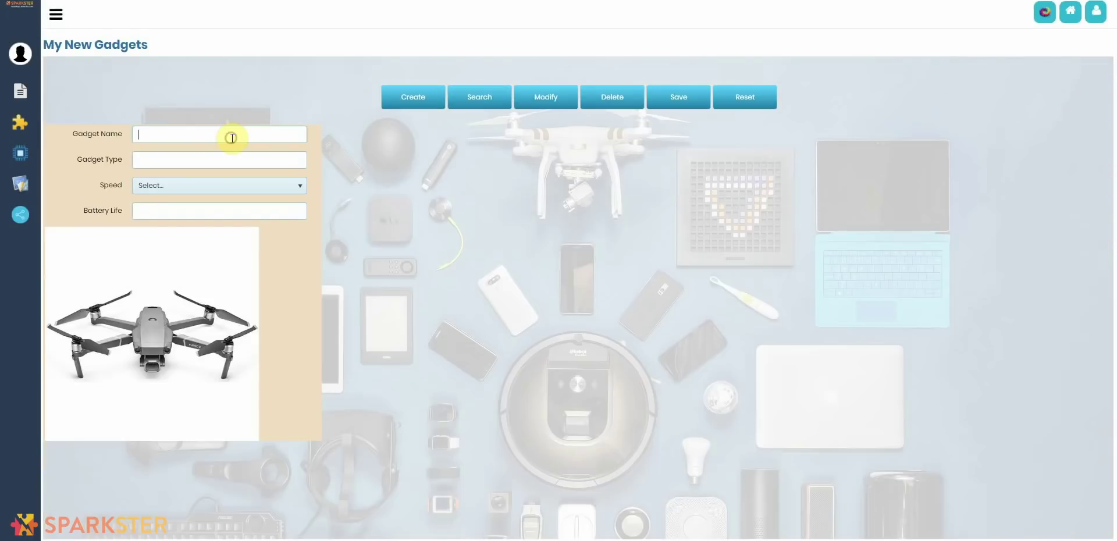
click(230, 165)
text(Drone with Camera)
click(231, 185)
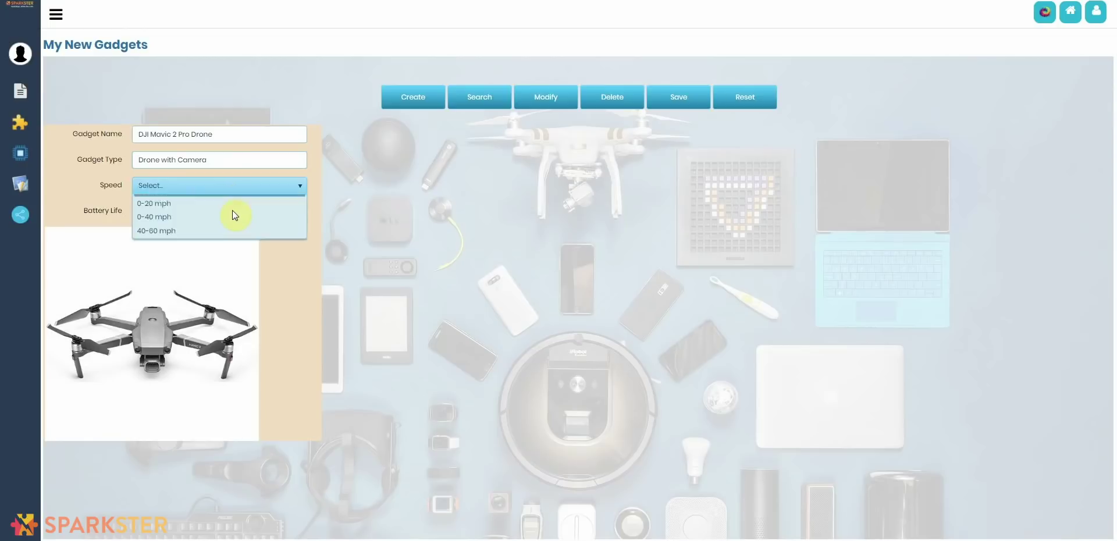
click(218, 245)
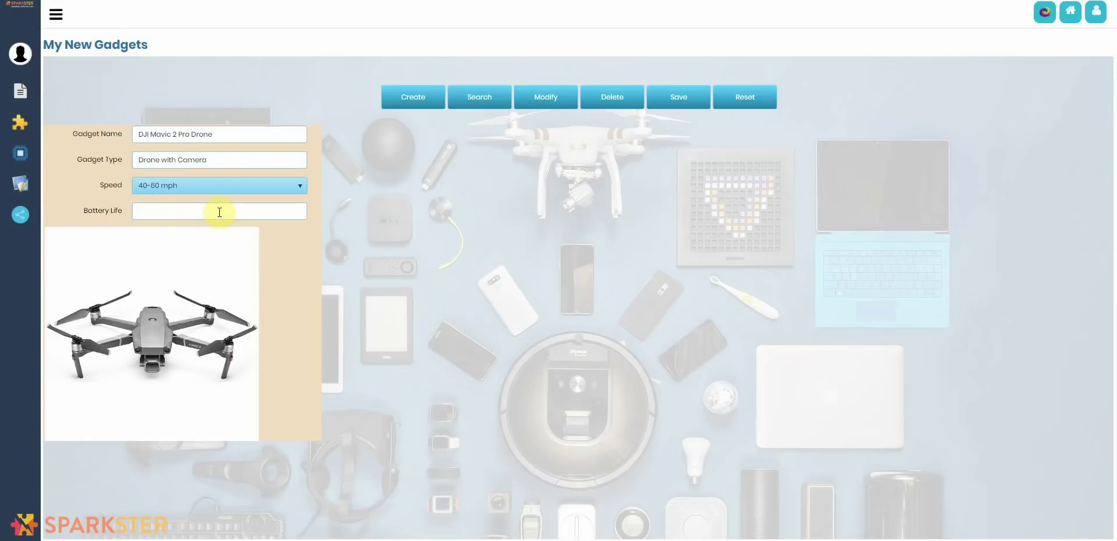
click(220, 212)
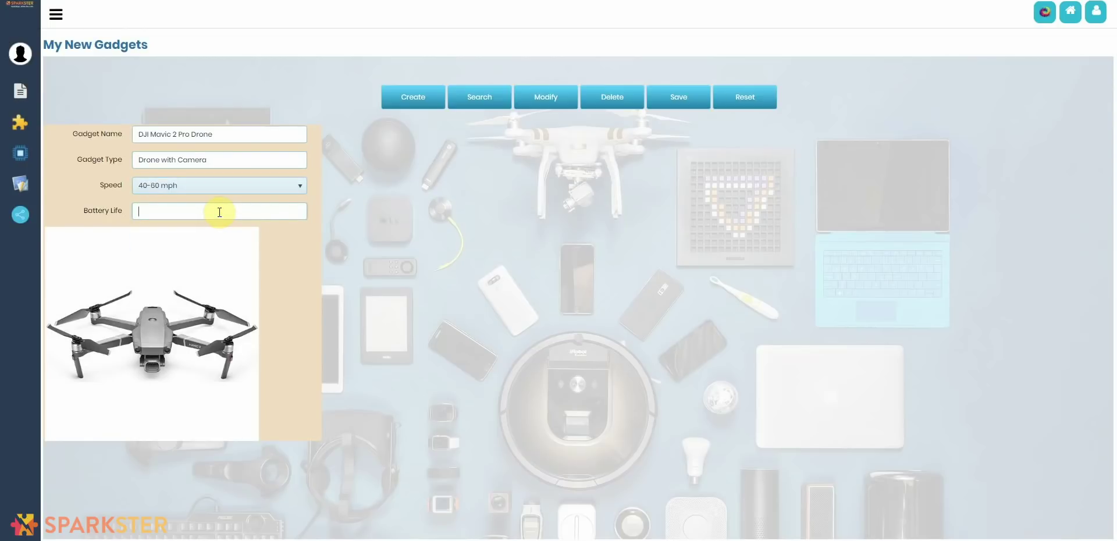
text(2 hours battery life)
click(678, 99)
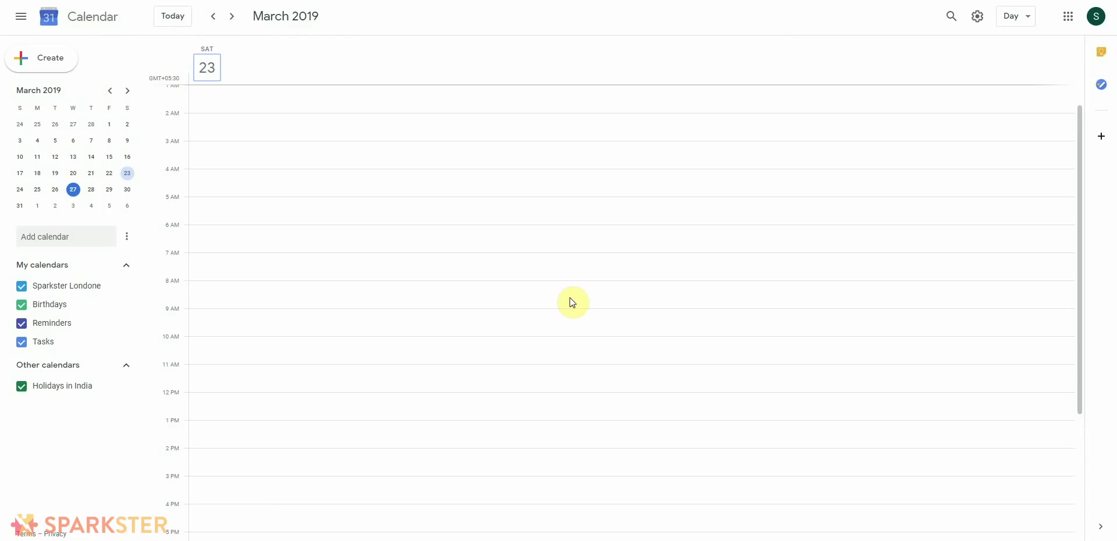
Step: Scroll to the evening of Saturday 23 March and open the Gadget Test Bash event's details
scroll(572, 302, down, 3)
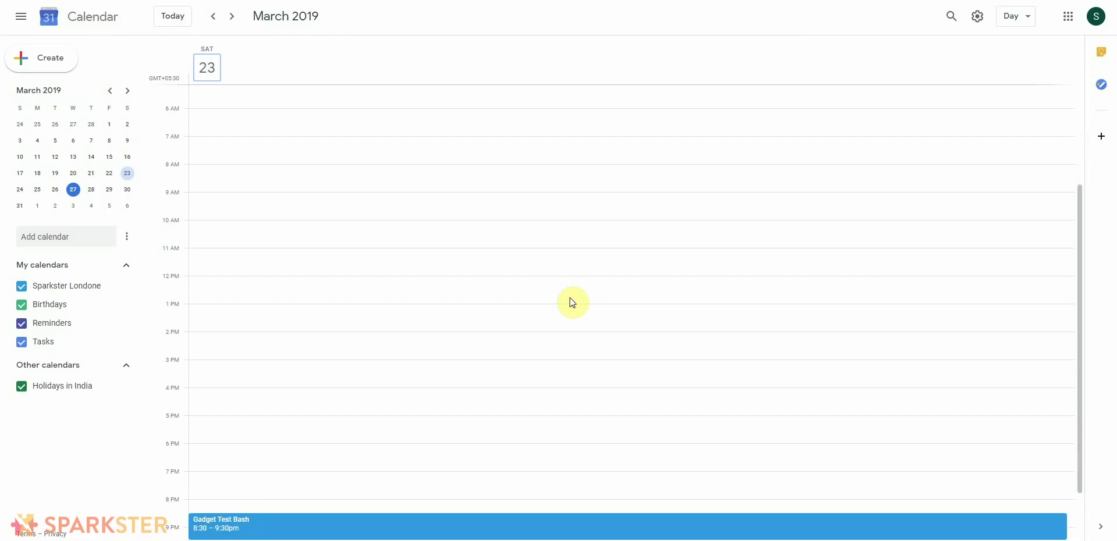
scroll(573, 301, up, 3)
scroll(573, 301, down, 3)
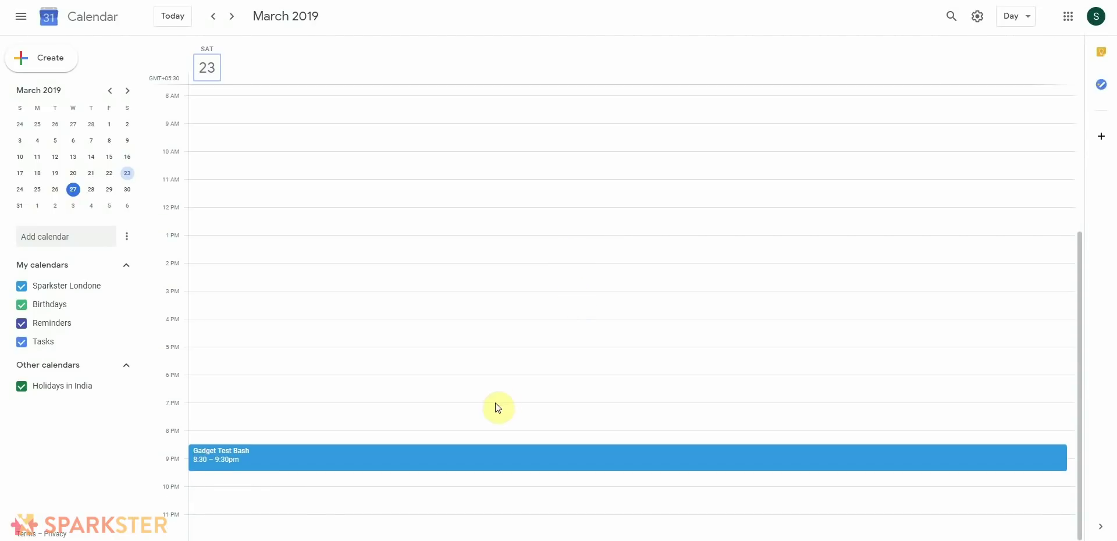
click(489, 460)
double_click(488, 437)
click(576, 448)
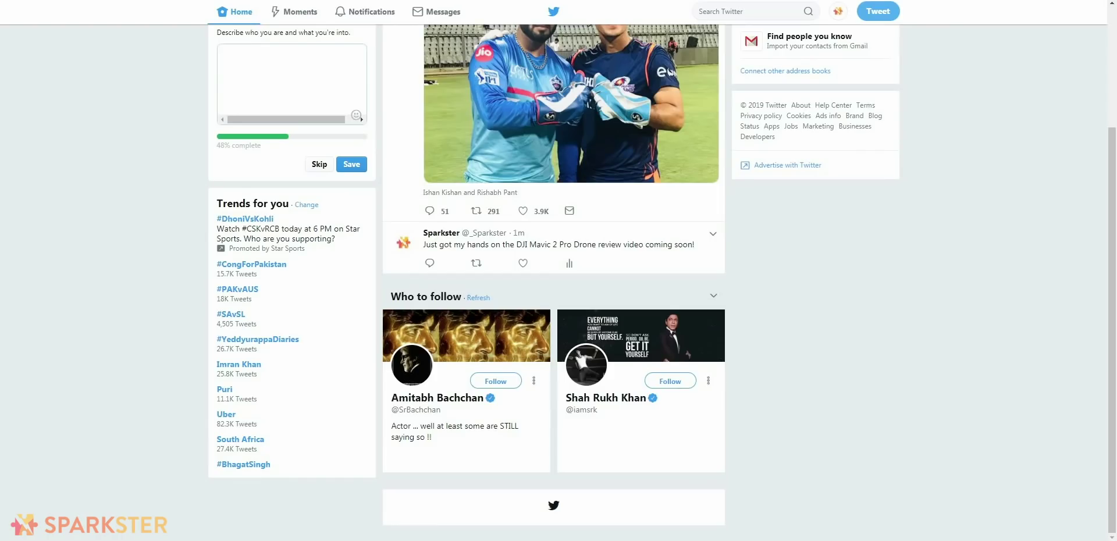
Step: Find the DJI Mavic 2 Pro Drone tweet in the home feed and open it
scroll(533, 257, up, 3)
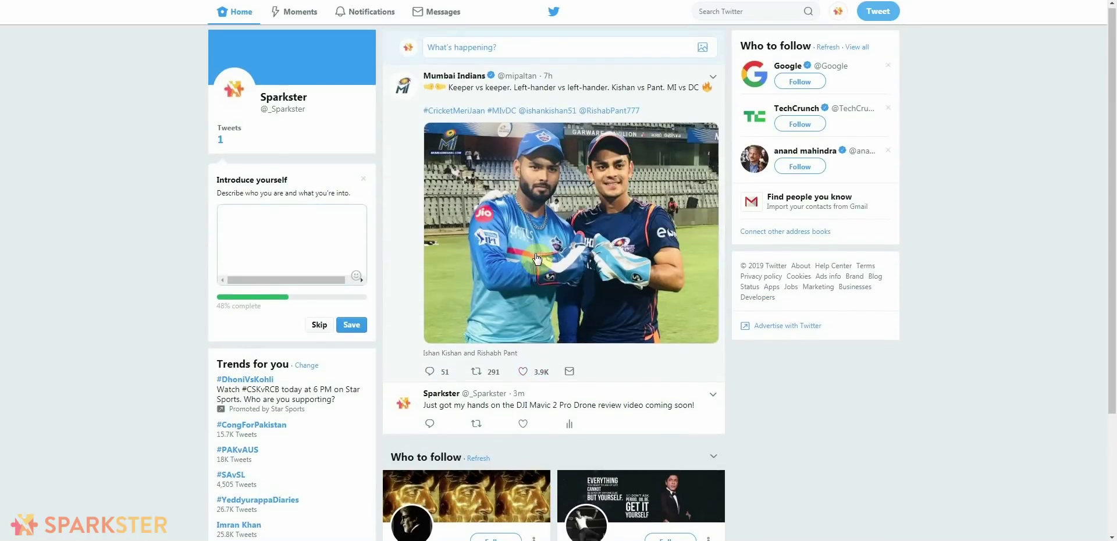
scroll(536, 259, down, 3)
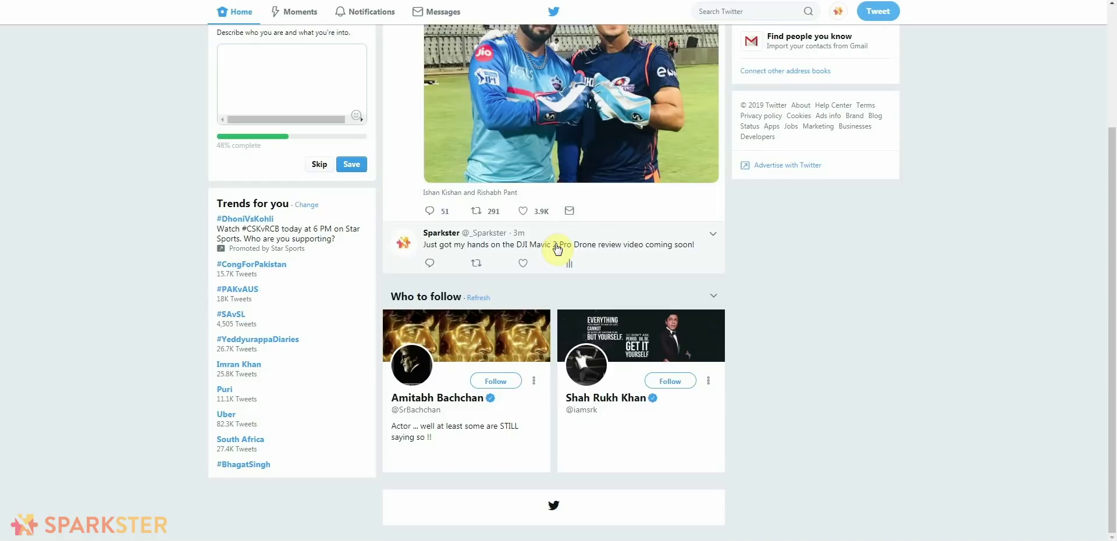
click(555, 244)
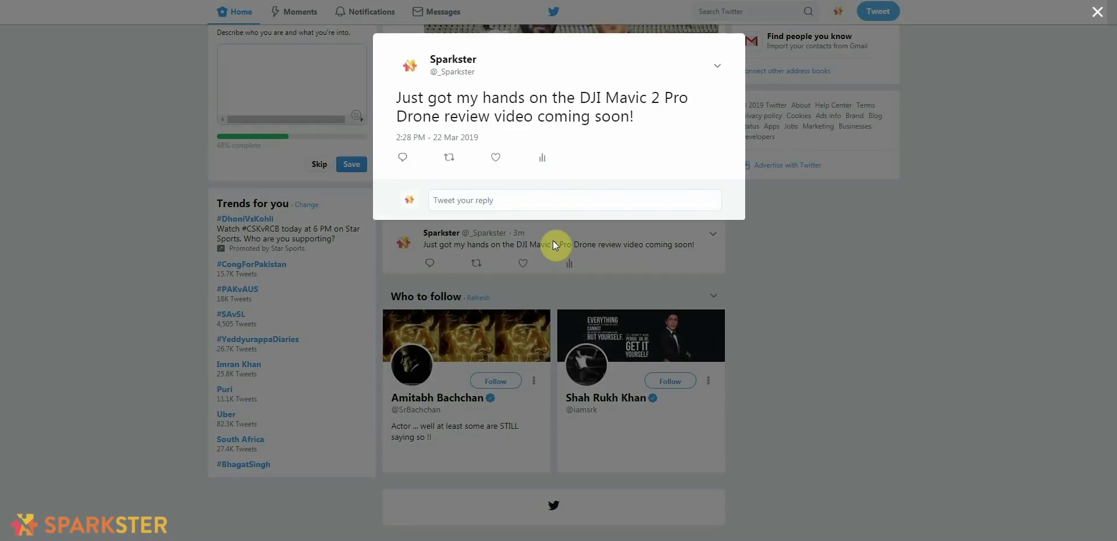